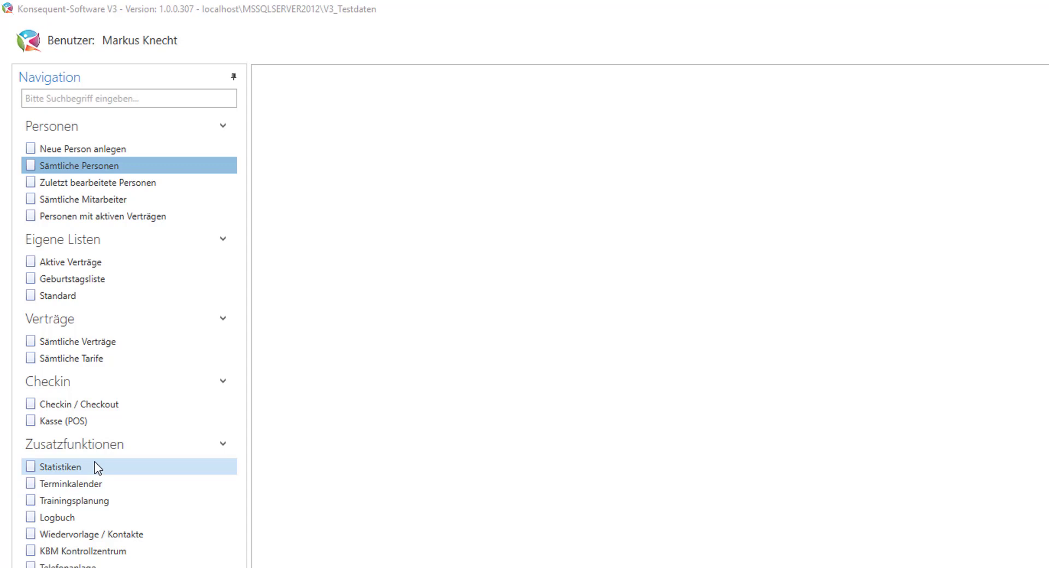
- Search the navigation entries for "stat" and for "lo", clearing the search term after each
left_click(118, 98)
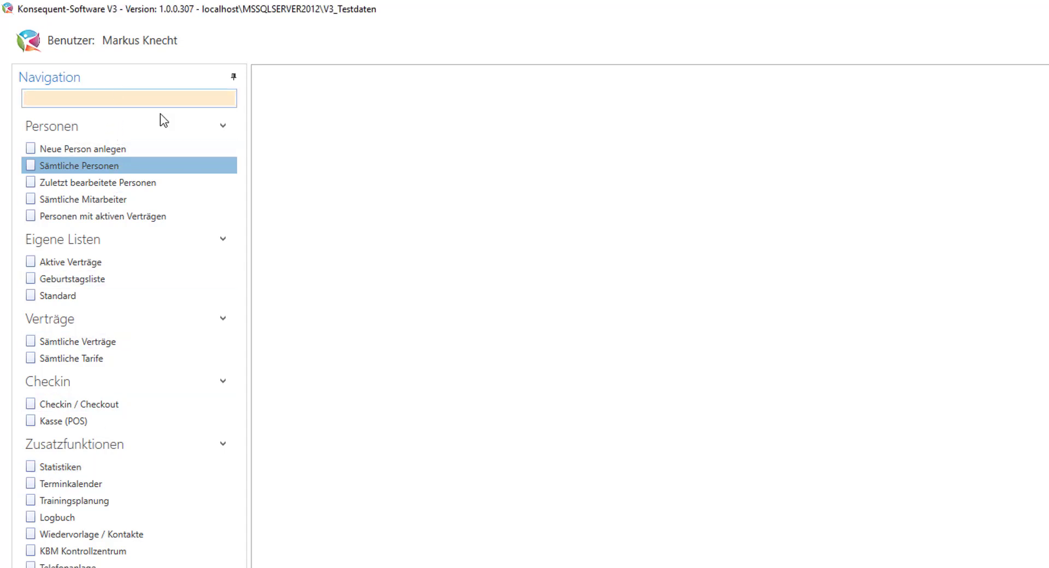
type("stat")
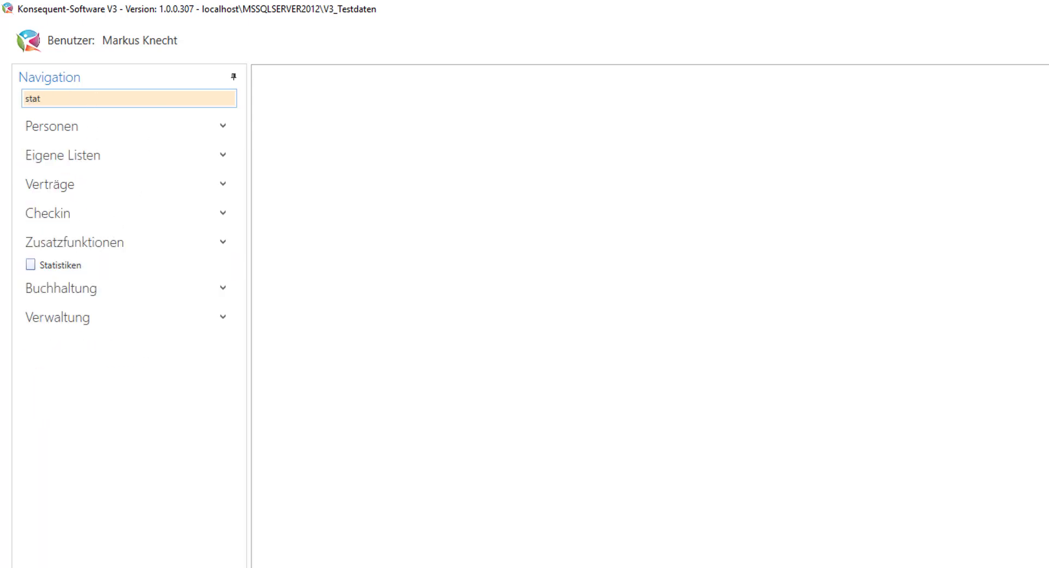
left_click_drag(92, 100, 3, 88)
key("BackSpace")
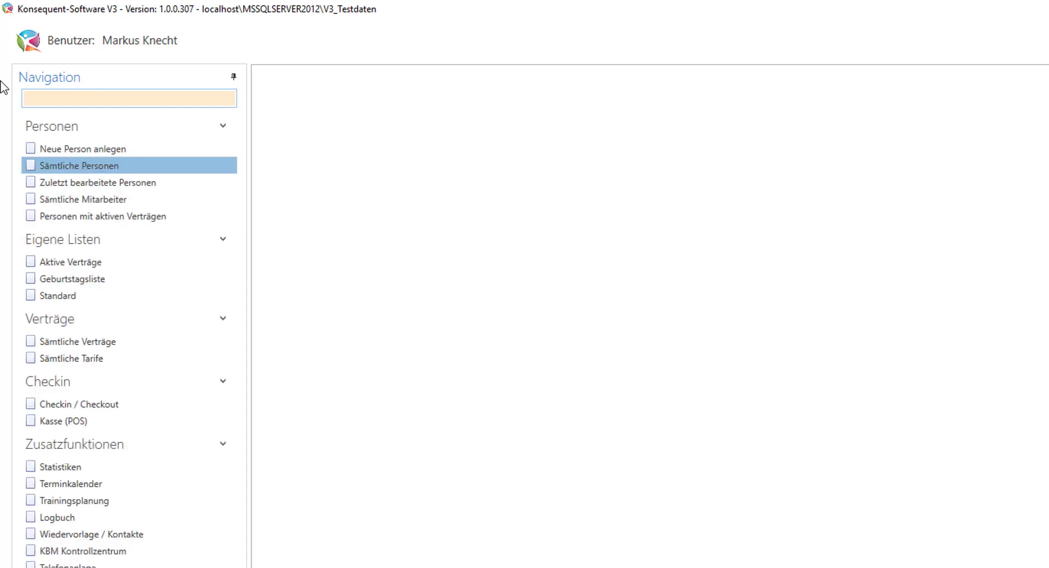
type("lo")
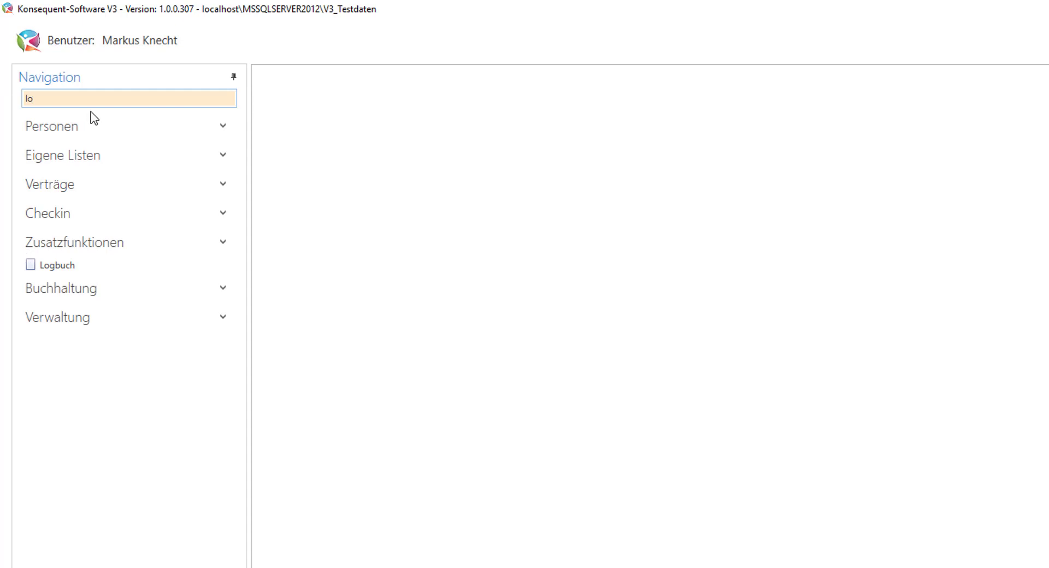
key("BackSpace")
key("BackSpace")
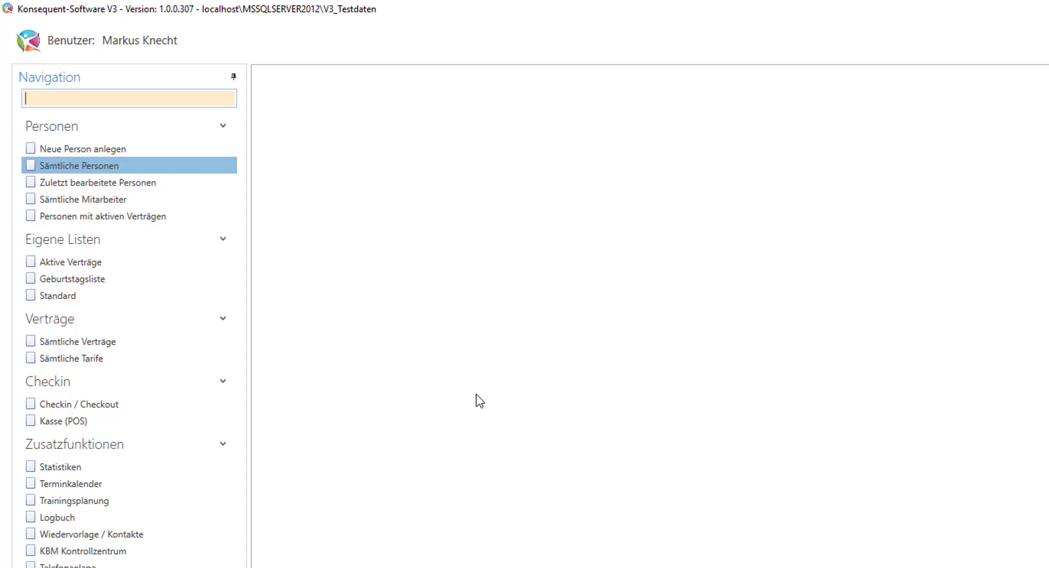
- Unpin the navigation pane so it hides automatically, reveal it and pin it again
left_click(233, 76)
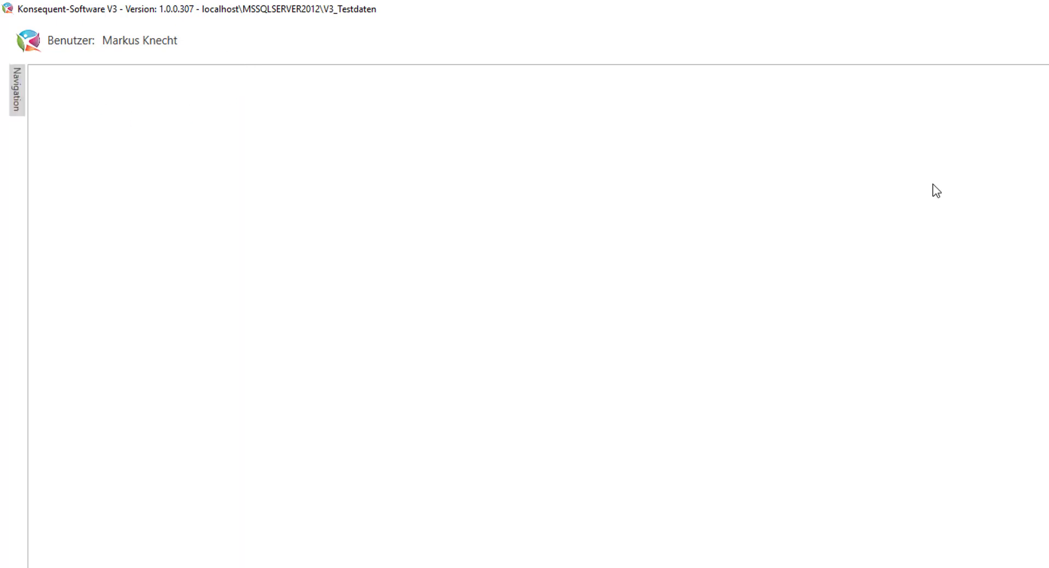
left_click(17, 88)
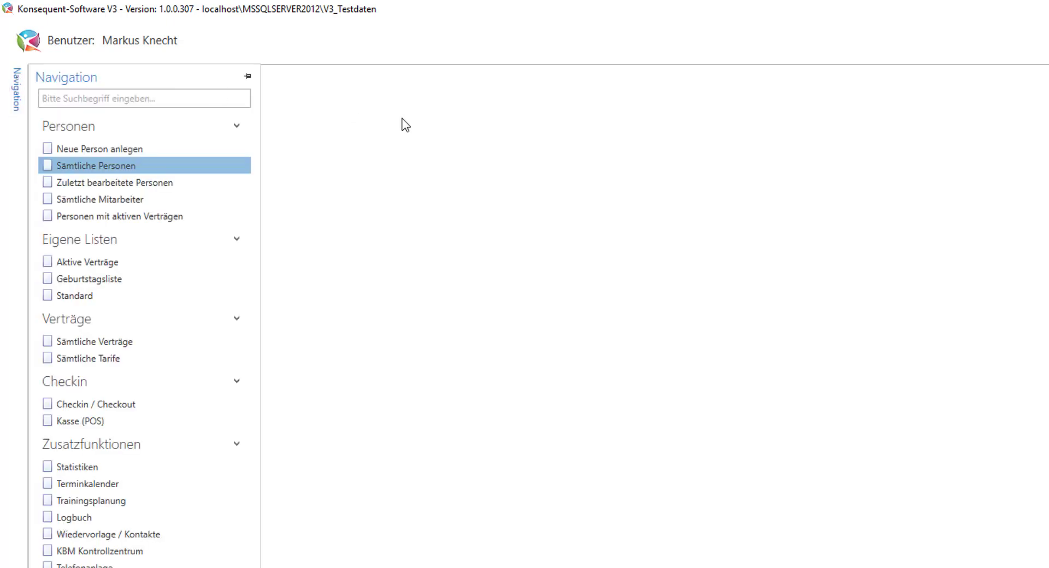
mouse_move(23, 100)
left_click(247, 77)
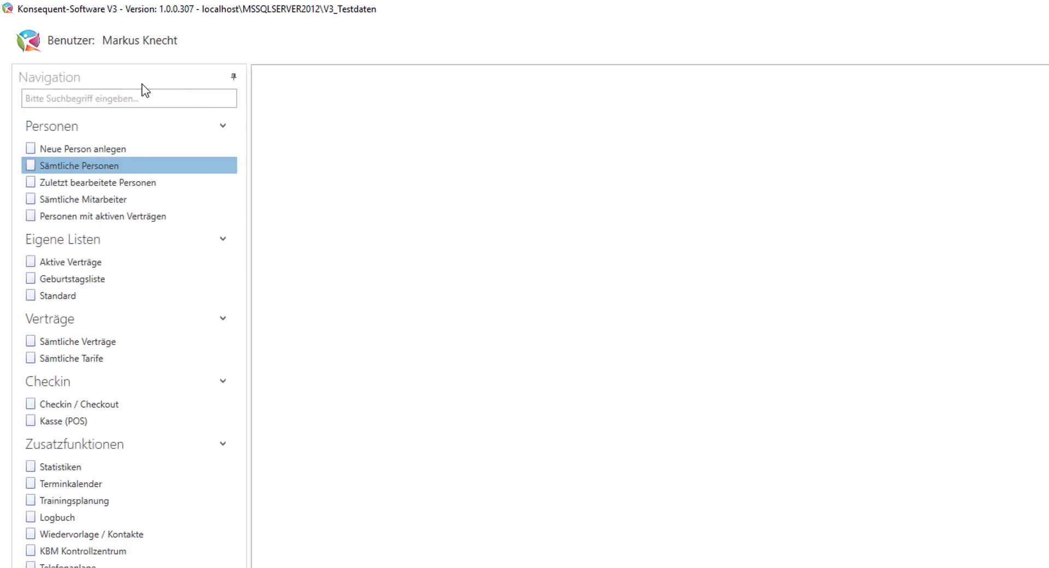
- Undock the navigation pane, dock it along the right edge of the workspace and return it to the left edge
left_click_drag(132, 77, 436, 284)
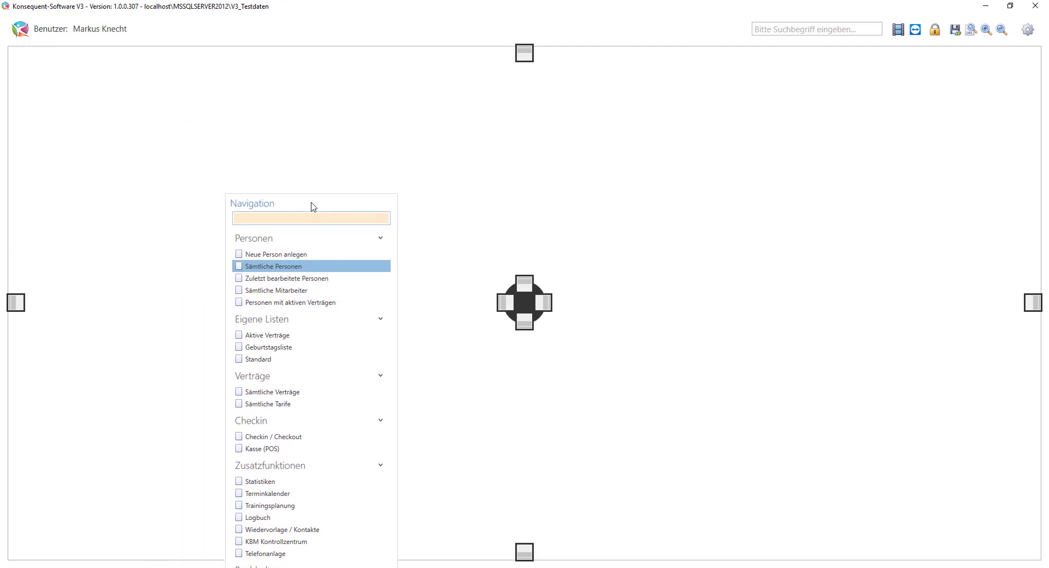
left_click_drag(313, 206, 1040, 302)
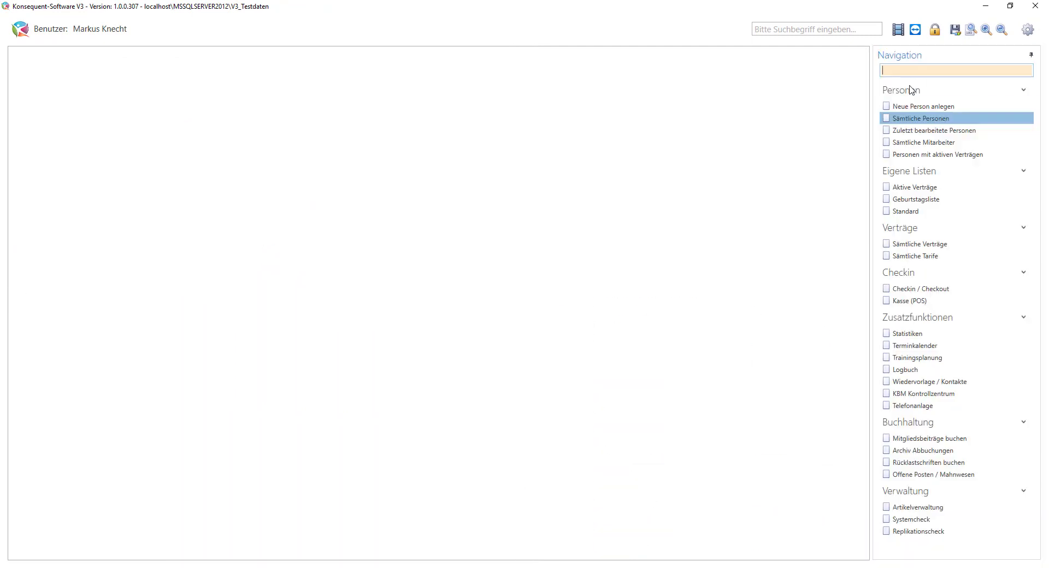
left_click_drag(921, 60, 524, 57)
left_click_drag(60, 63, 97, 256)
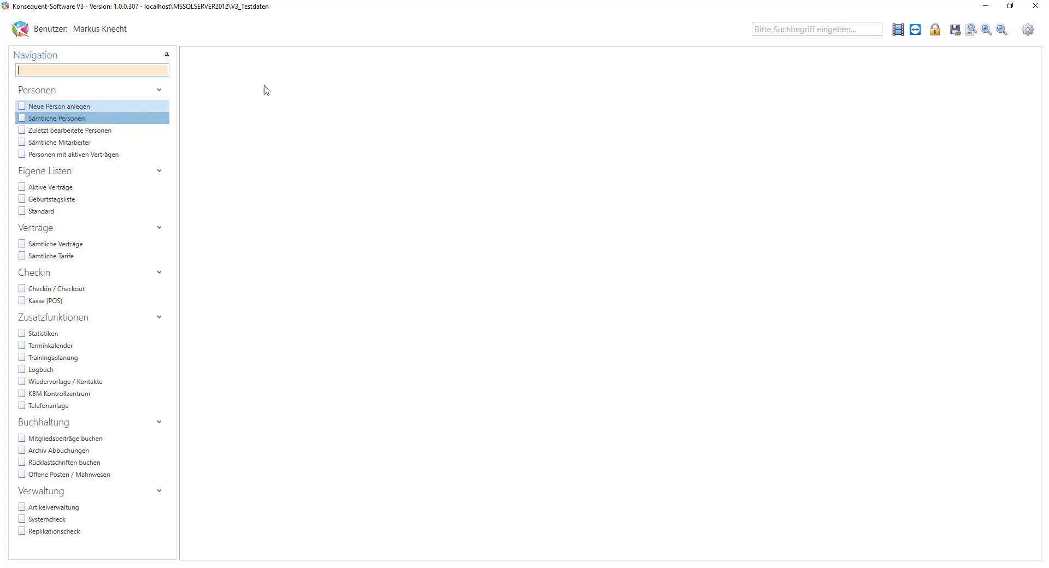
- Open the Sämtliche Personen list and try enlarging and reducing the interface zoom
left_click(106, 119)
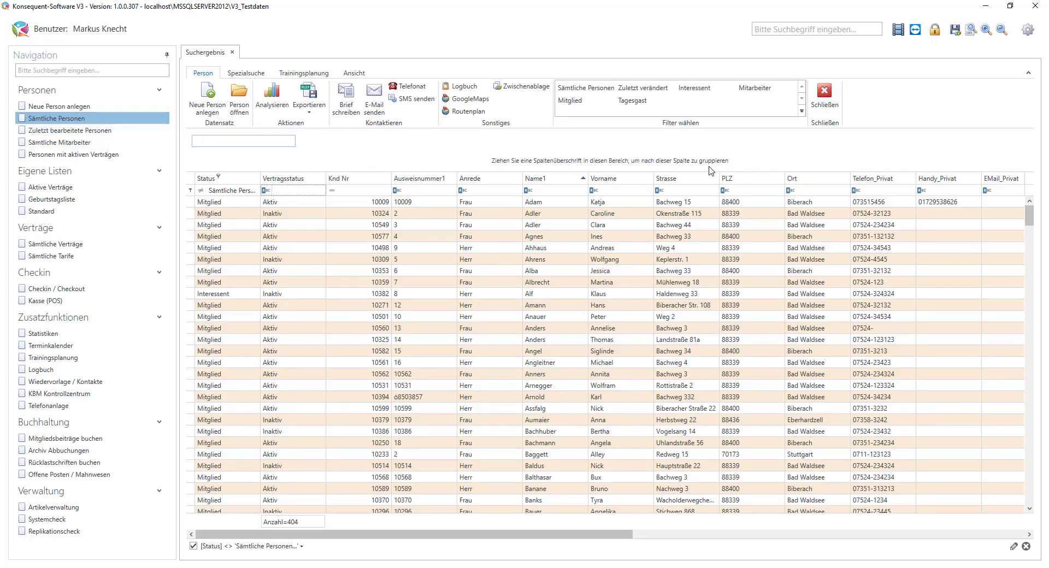
left_click(987, 34)
left_click(987, 33)
left_click(987, 34)
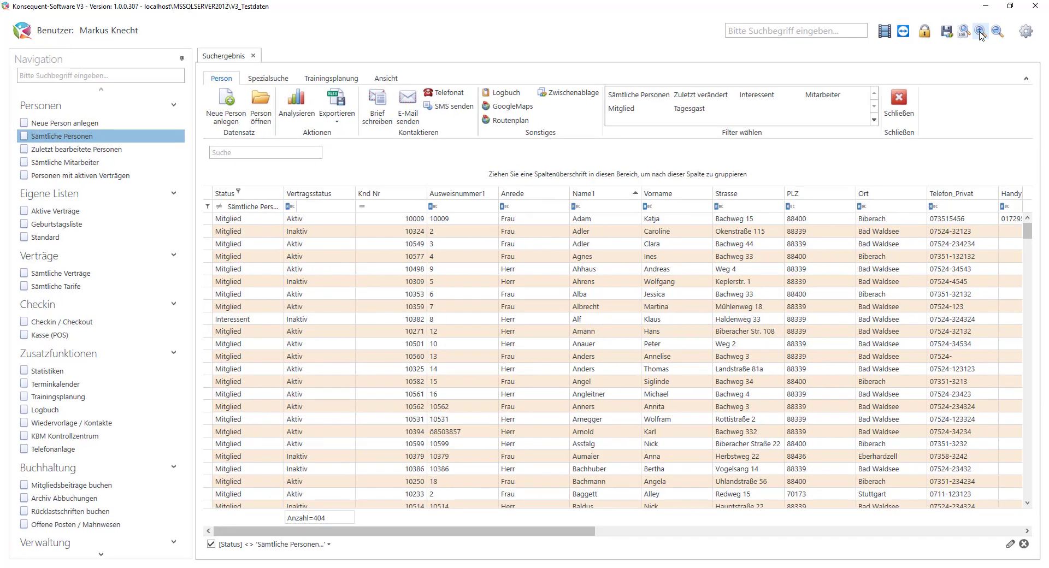
left_click(987, 34)
left_click(994, 34)
left_click(994, 34)
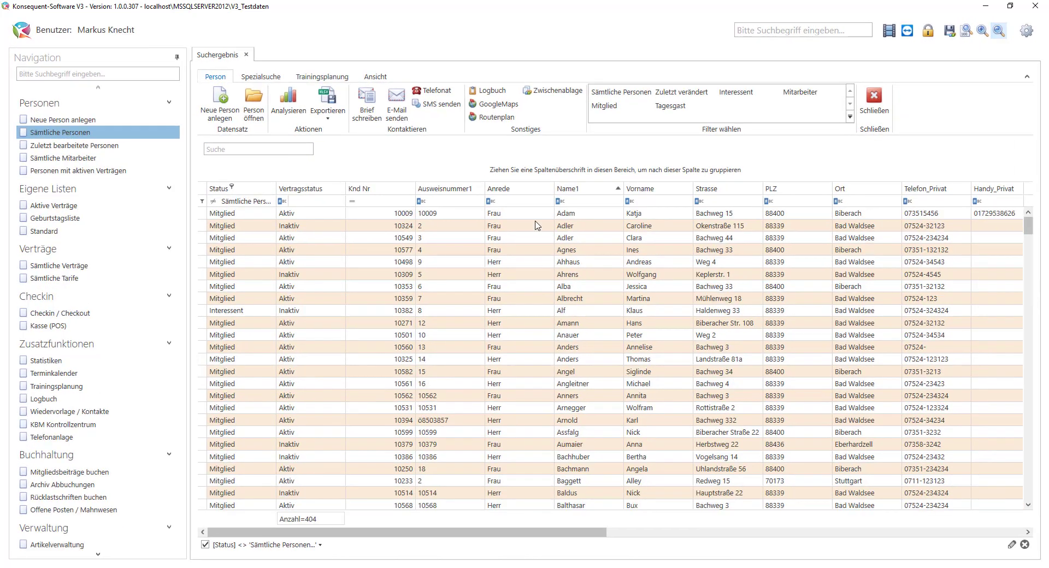
- Scale the whole interface between very small and very large while viewing the person list, and reset the zoom to 100%
scroll(383, 284, "up", 3, "ctrl")
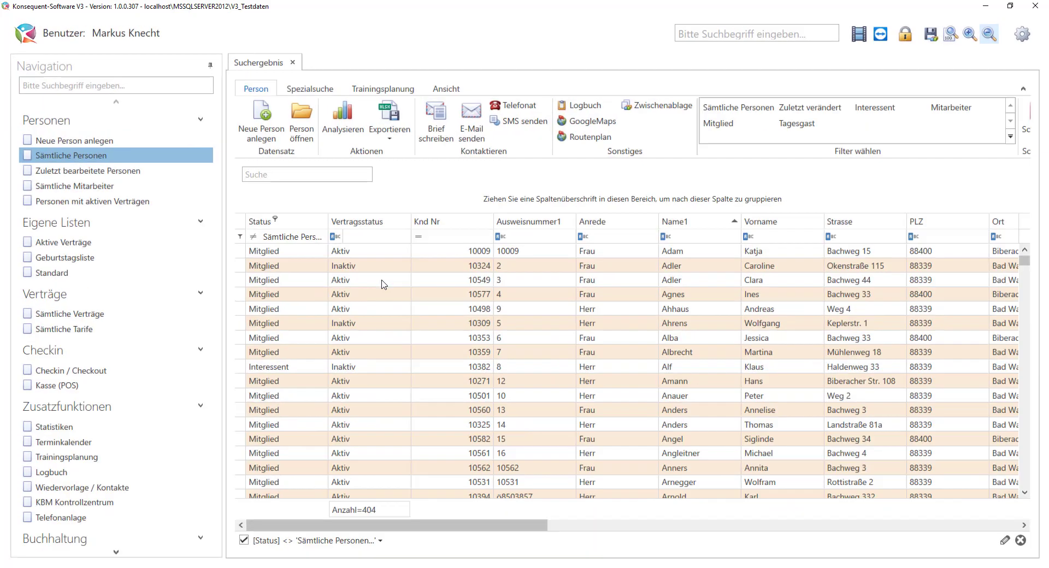
scroll(382, 284, "down", 4)
scroll(385, 285, "down", 2, "ctrl")
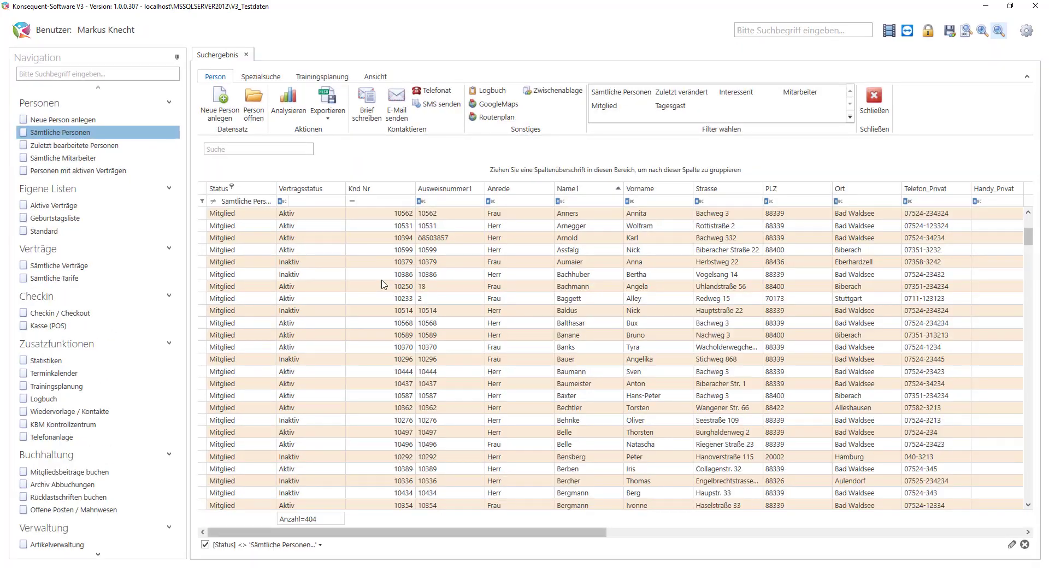
scroll(385, 284, "up", 3, "ctrl")
scroll(384, 284, "down", 1, "ctrl")
scroll(384, 284, "down", 2)
scroll(384, 284, "down", 6, "ctrl")
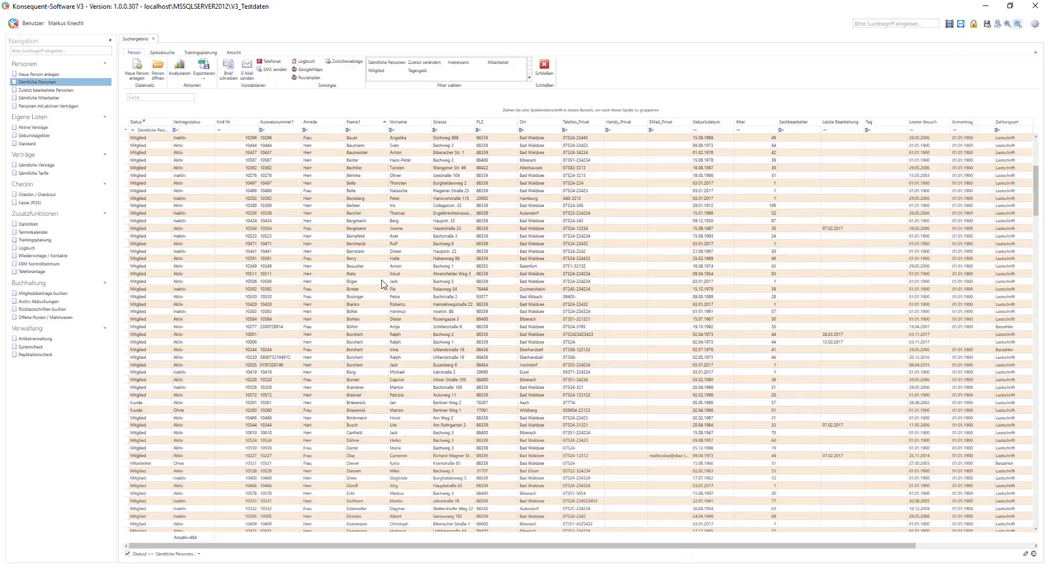
scroll(383, 284, "down", 2, "ctrl")
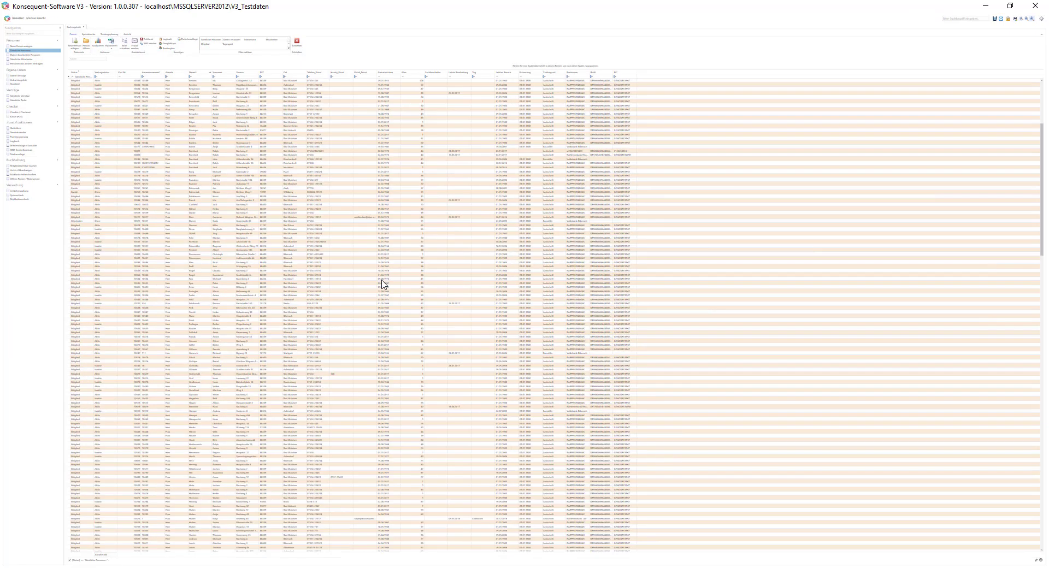
scroll(384, 284, "up", 8, "ctrl")
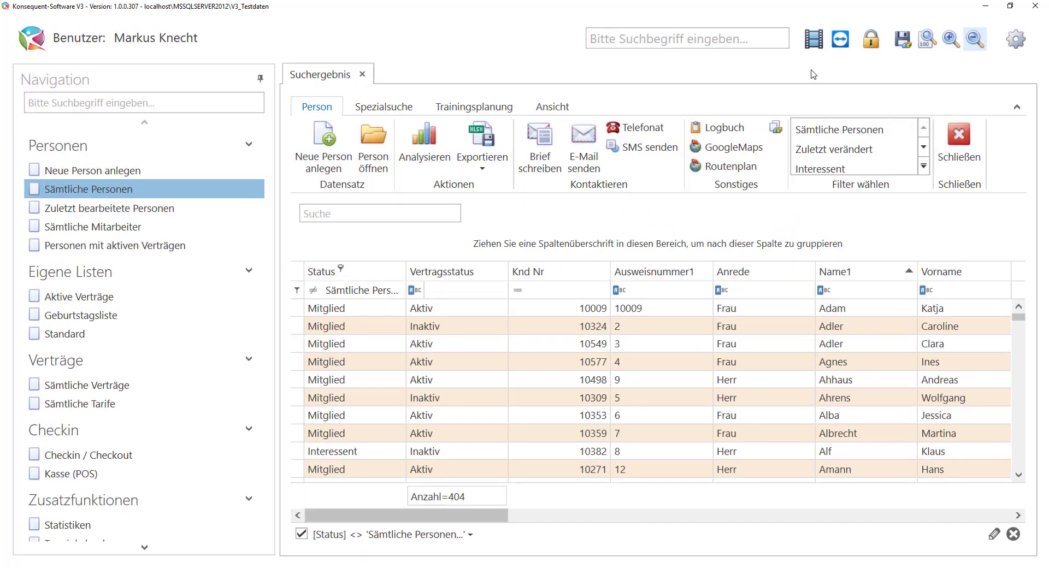
scroll(779, 130, "up", 2, "ctrl")
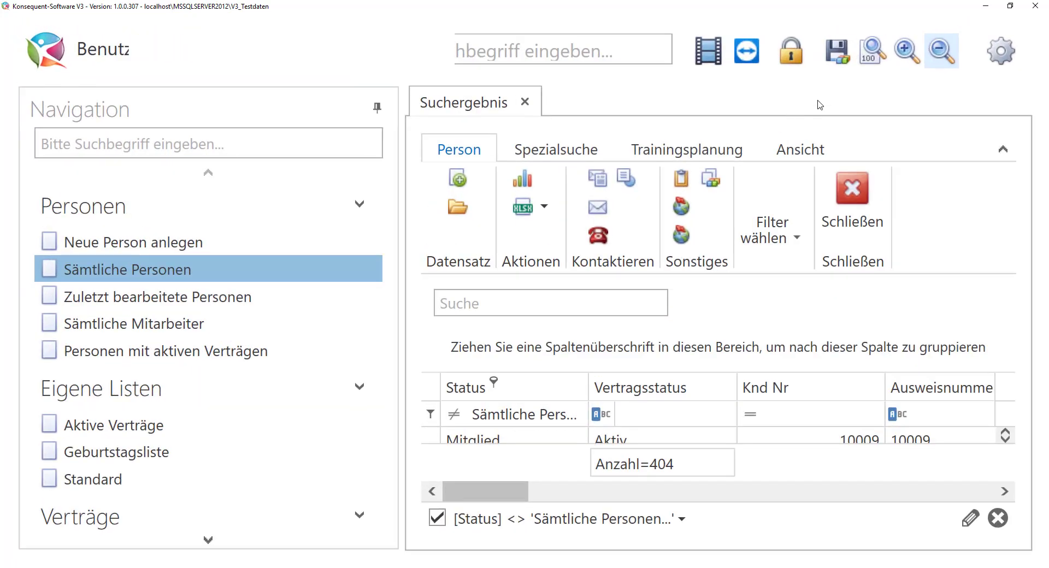
left_click(872, 52)
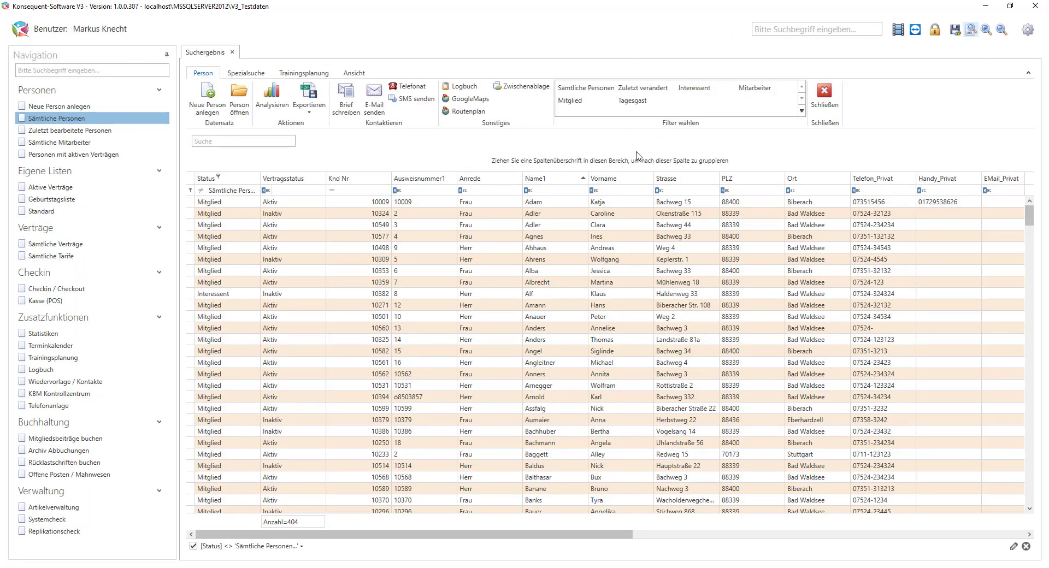
- Close and reopen the Sämtliche Personen list, and select the person in the third row
left_click(232, 53)
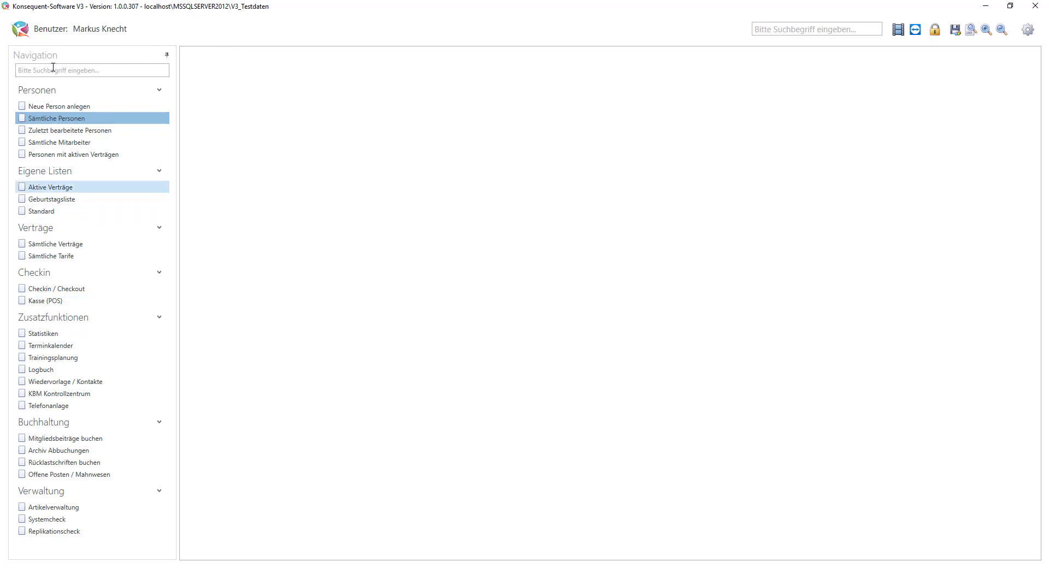
left_click(75, 119)
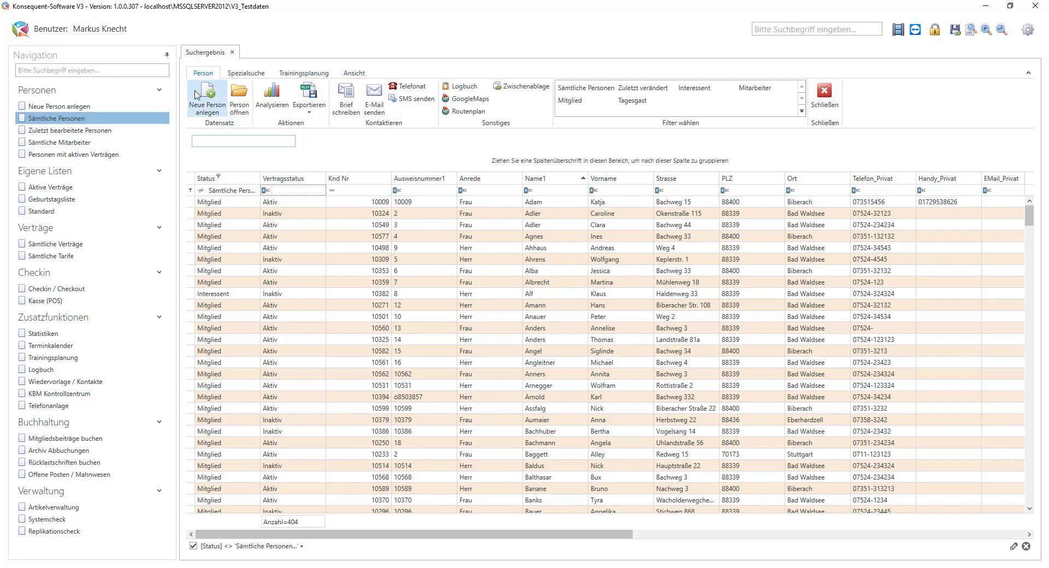
left_click(372, 225)
left_click(376, 273)
left_click(373, 250)
left_click(379, 228)
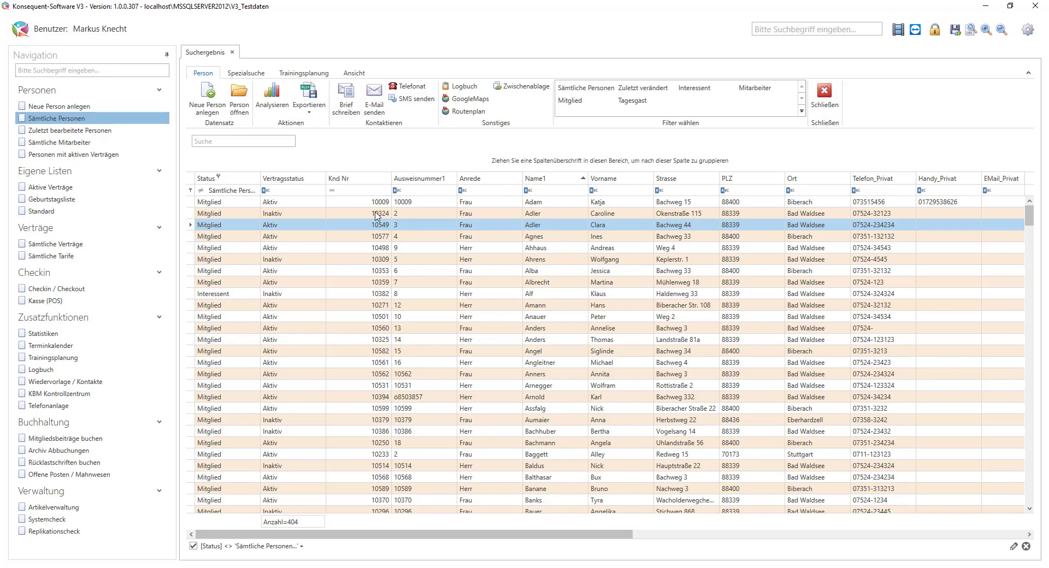
- Start a letter for the selected person, preview LeereBriefvorlage.dot and the Mitglied_wirbt_Mitglied templates, and close the letter window
left_click(344, 111)
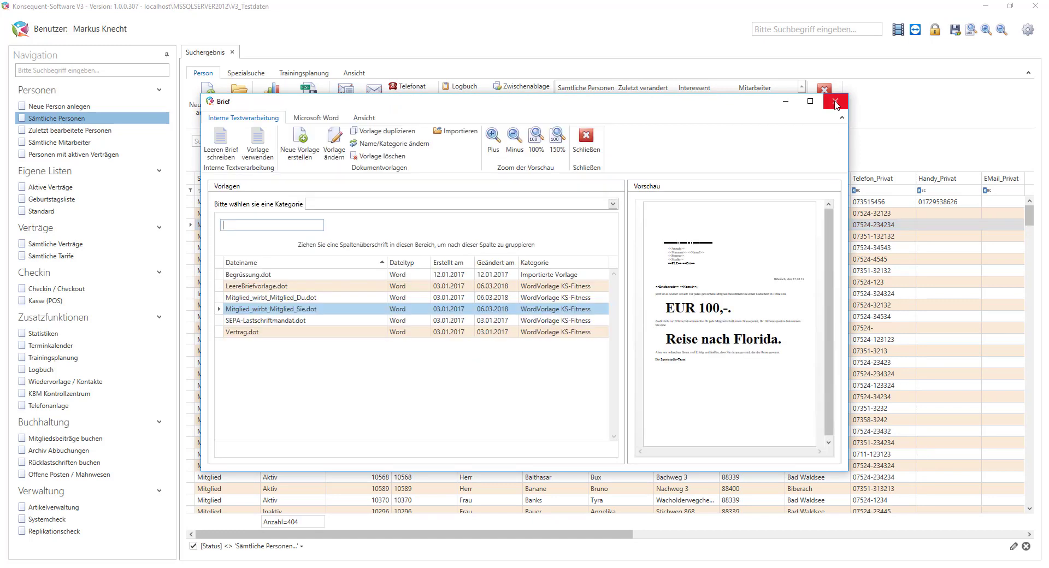
left_click(381, 297)
left_click(386, 285)
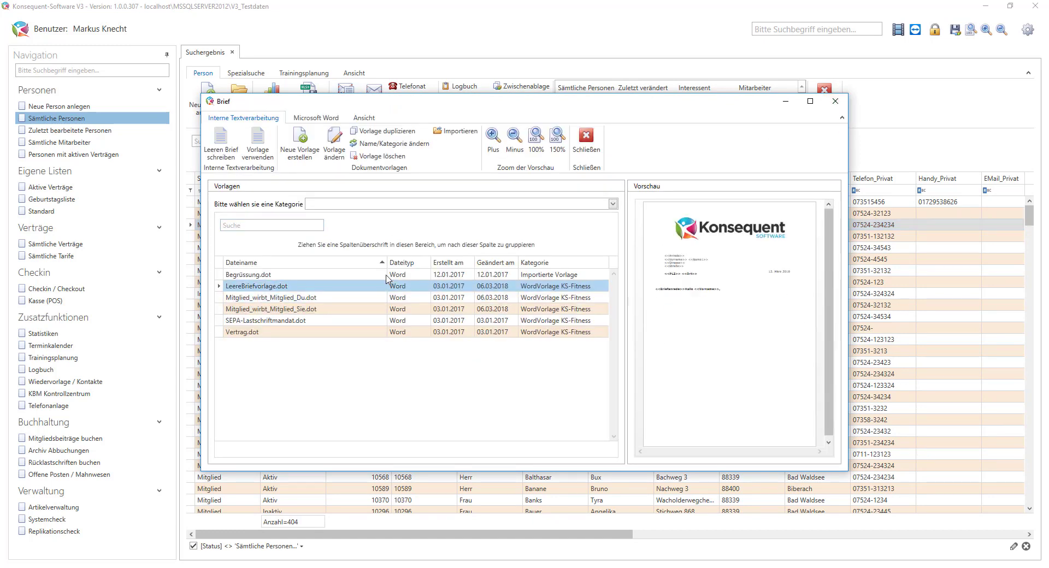
left_click(386, 298)
left_click(384, 310)
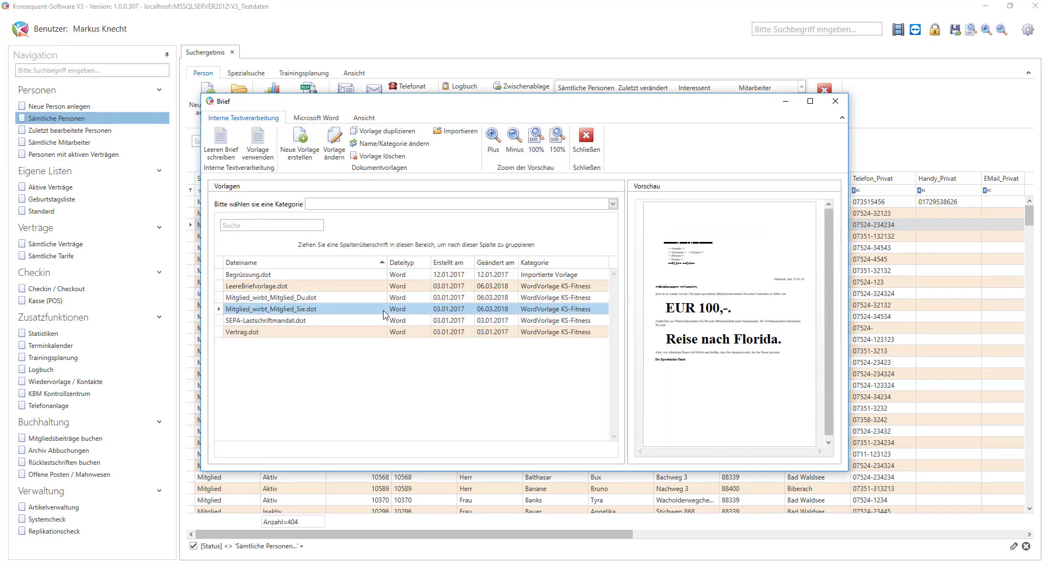
left_click(835, 101)
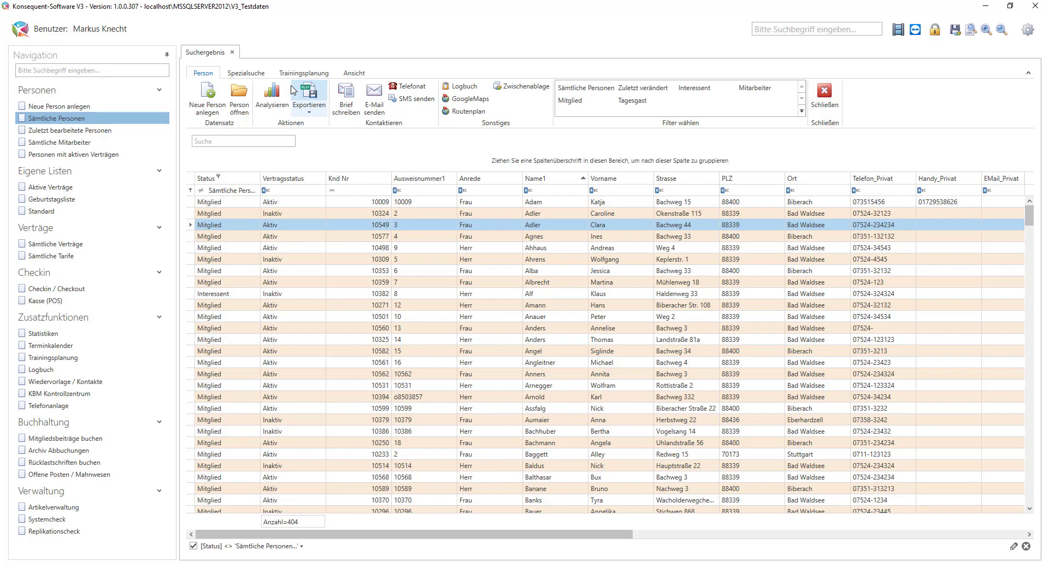
- View the Spezialsuche and Trainingsplanung commands of the person list and return to the Person commands
left_click(246, 72)
left_click(301, 76)
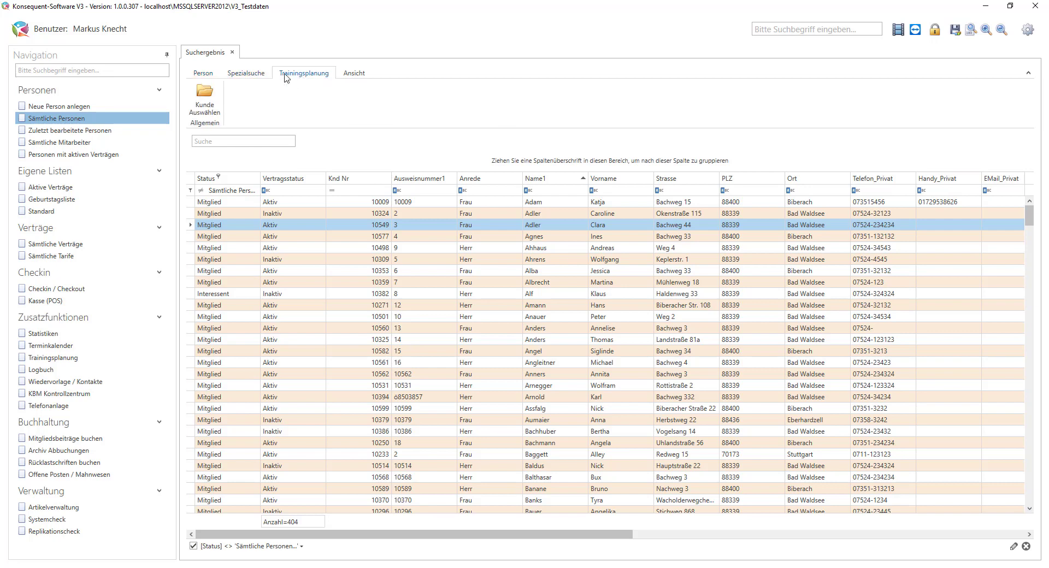
left_click(213, 74)
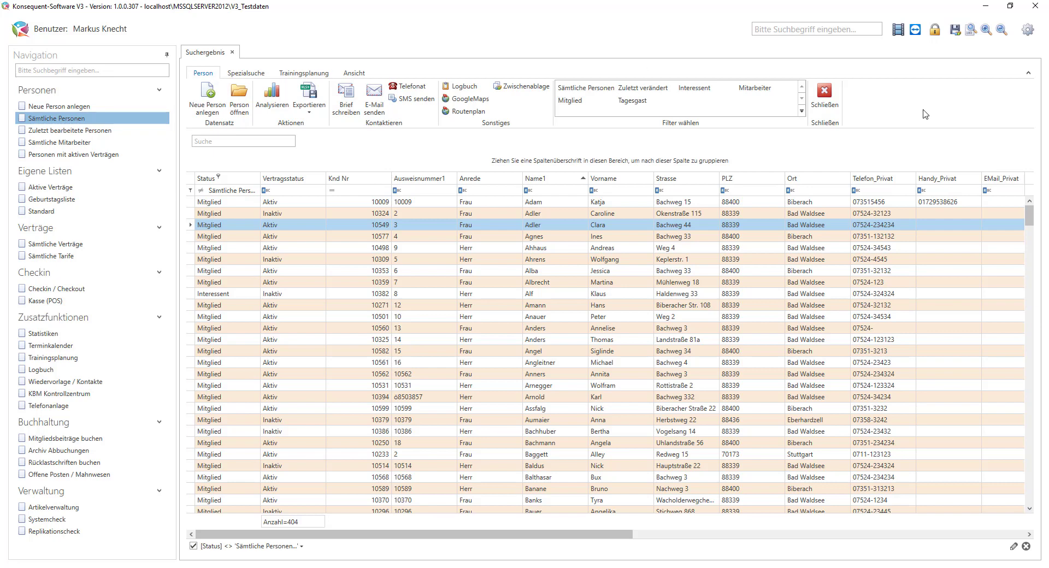
- Open the ribbon customization of the person list and expand the Datensatz, Aktionen and Kontaktieren groups under Person
right_click(882, 102)
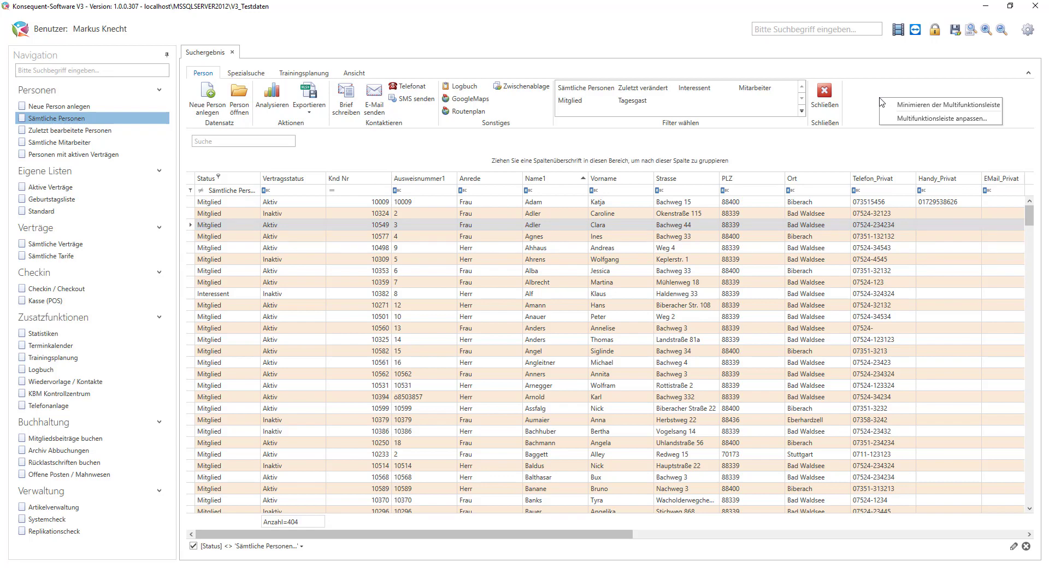
left_click(951, 119)
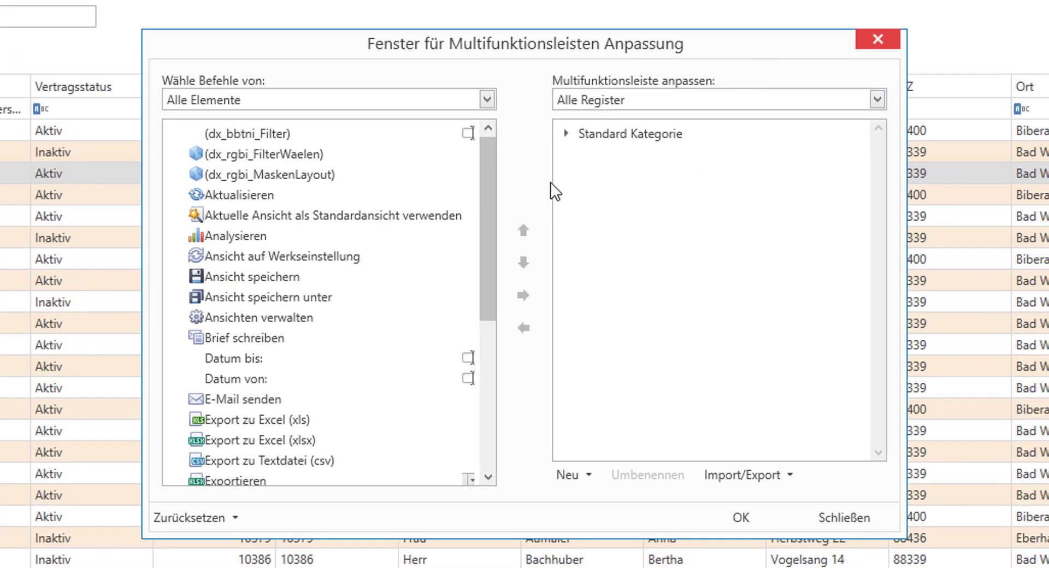
left_click(566, 134)
left_click(586, 156)
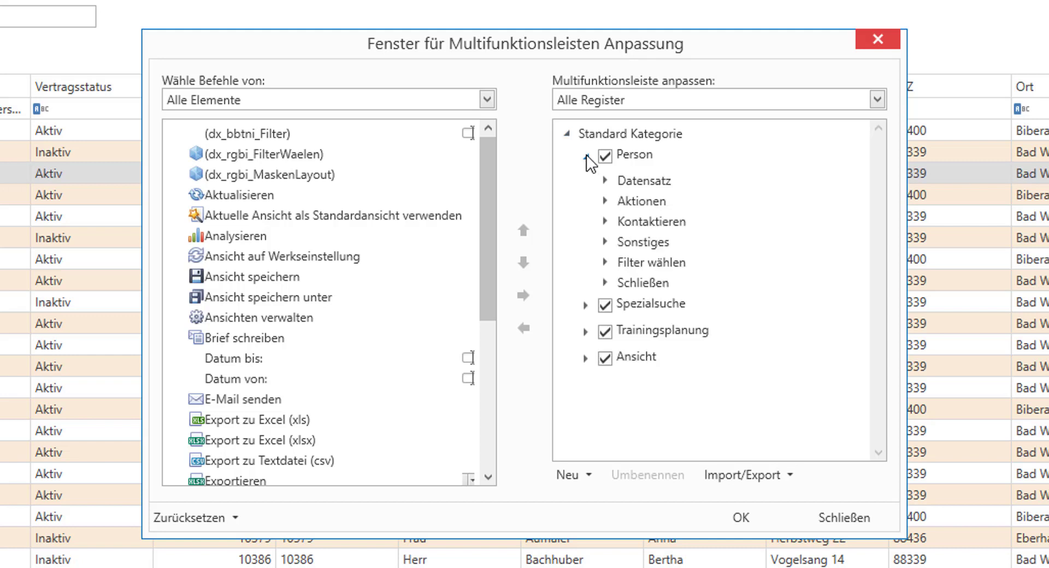
left_click(606, 180)
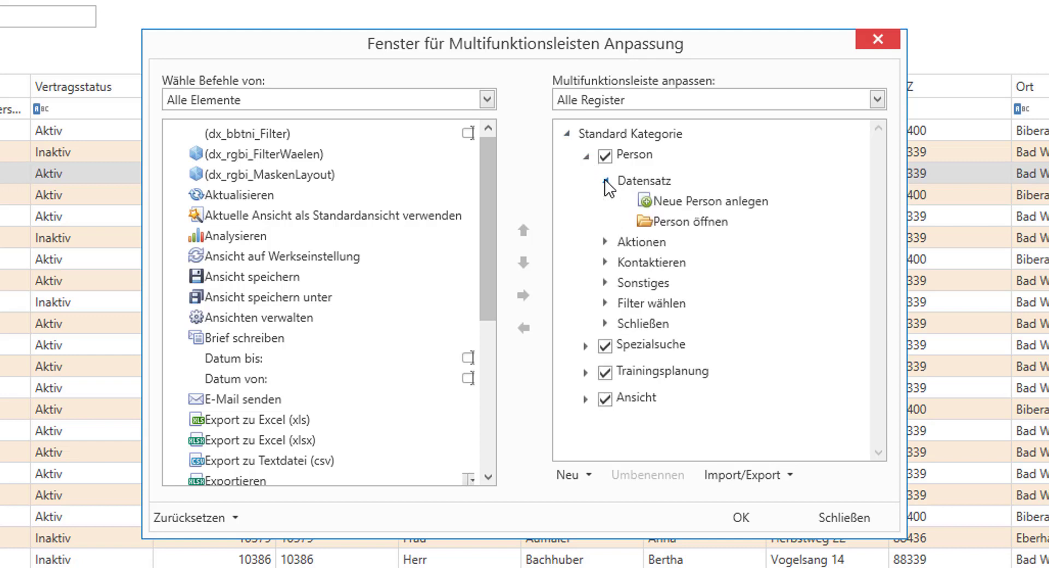
left_click(605, 242)
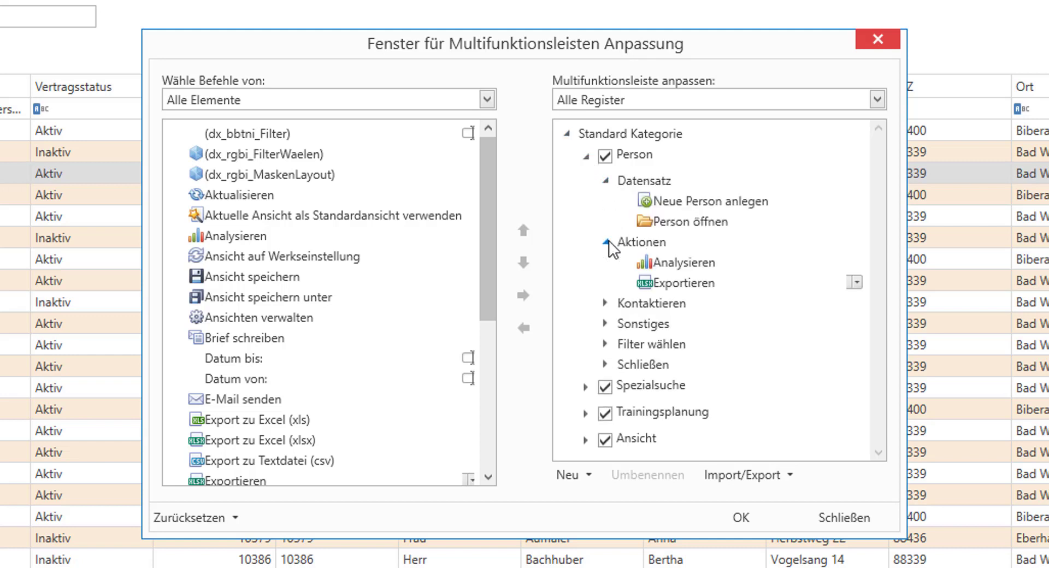
left_click(605, 303)
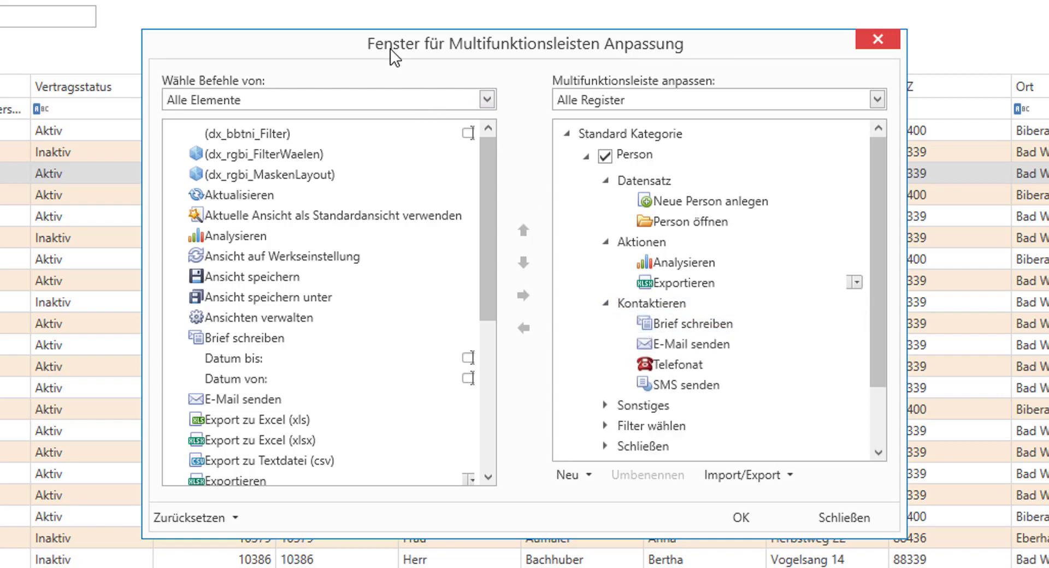
left_click_drag(392, 52, 253, 22)
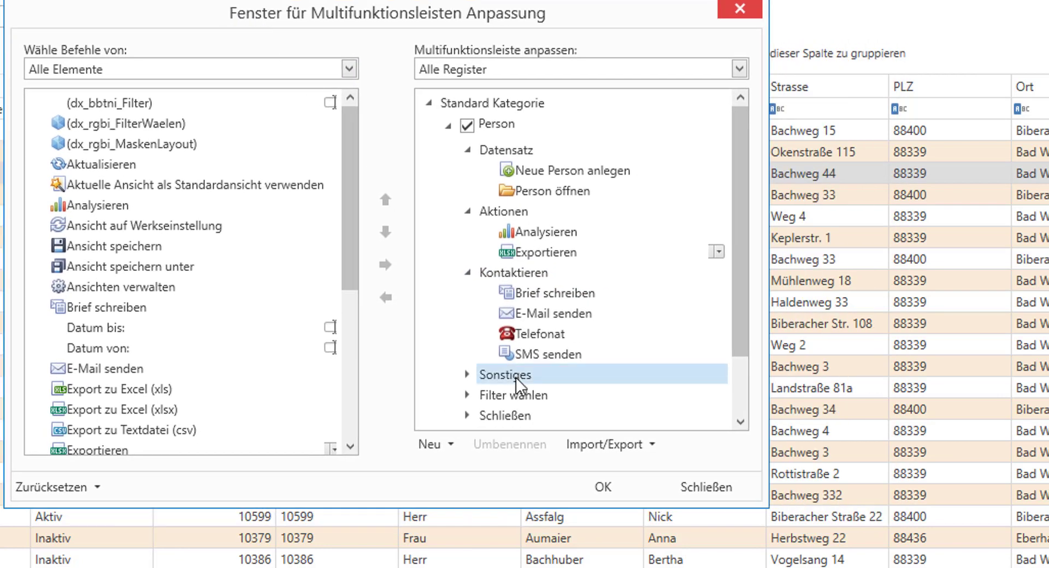
- Remove the Brief schreiben, E-Mail senden and Telefonat commands from the Kontaktieren group and apply the ribbon customization
left_click(553, 296)
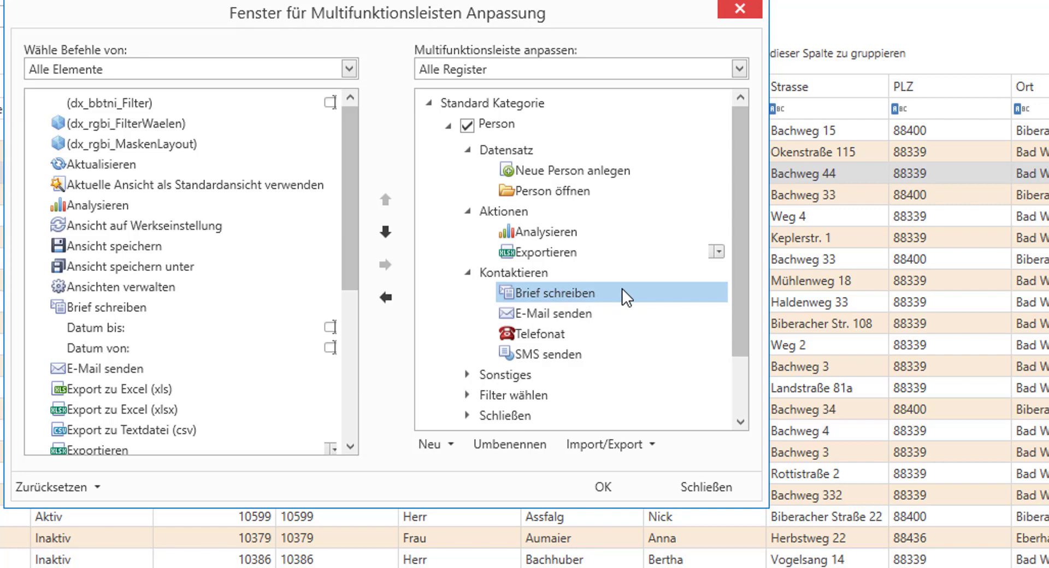
left_click(598, 315)
left_click(573, 299)
left_click(386, 298)
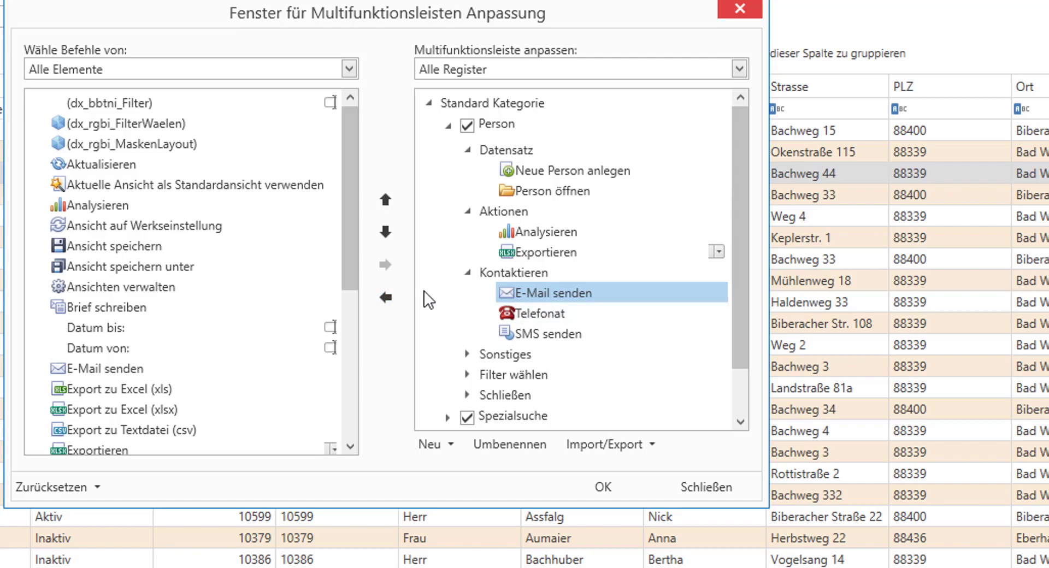
left_click(386, 298)
left_click(386, 298)
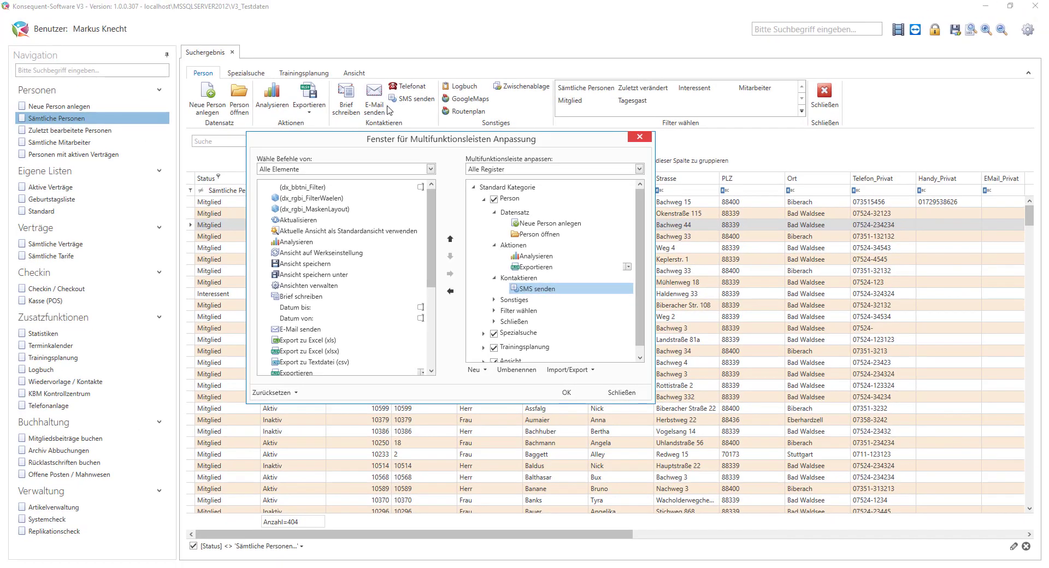
left_click(567, 393)
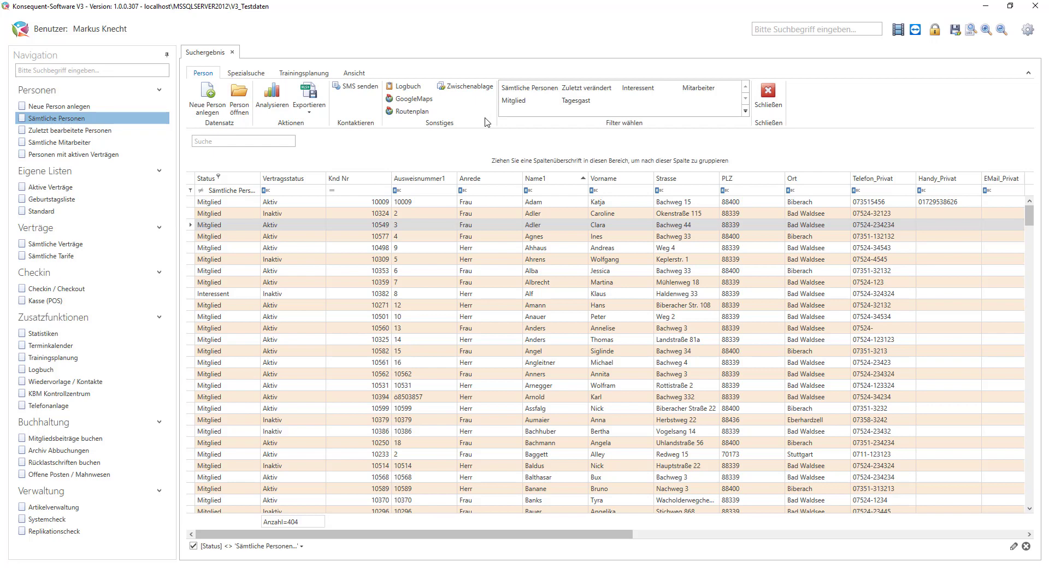
- Reopen the ribbon customization and add the Brief schreiben command to the Kontaktieren group under Person
right_click(829, 90)
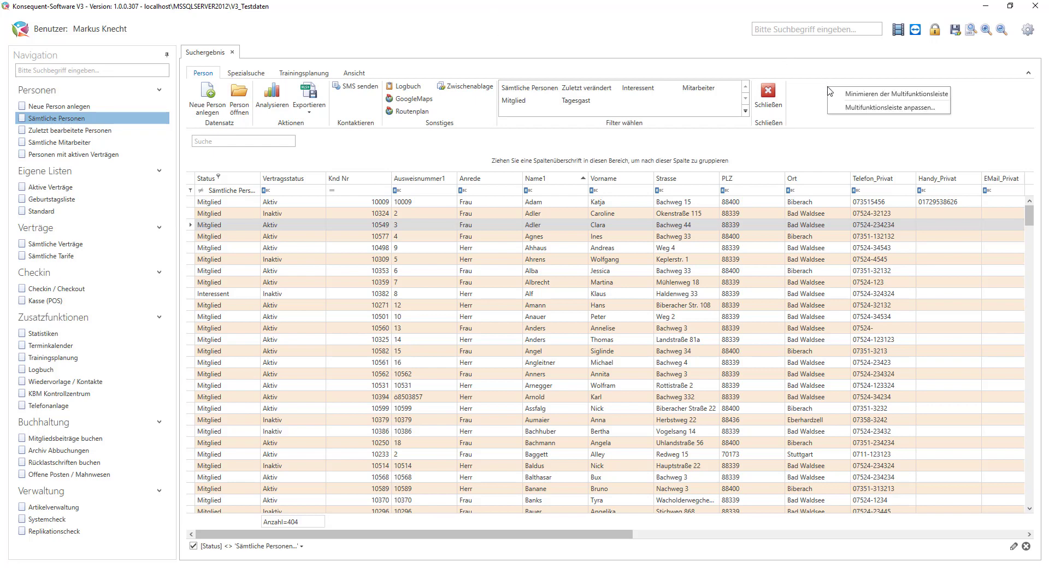
left_click(872, 108)
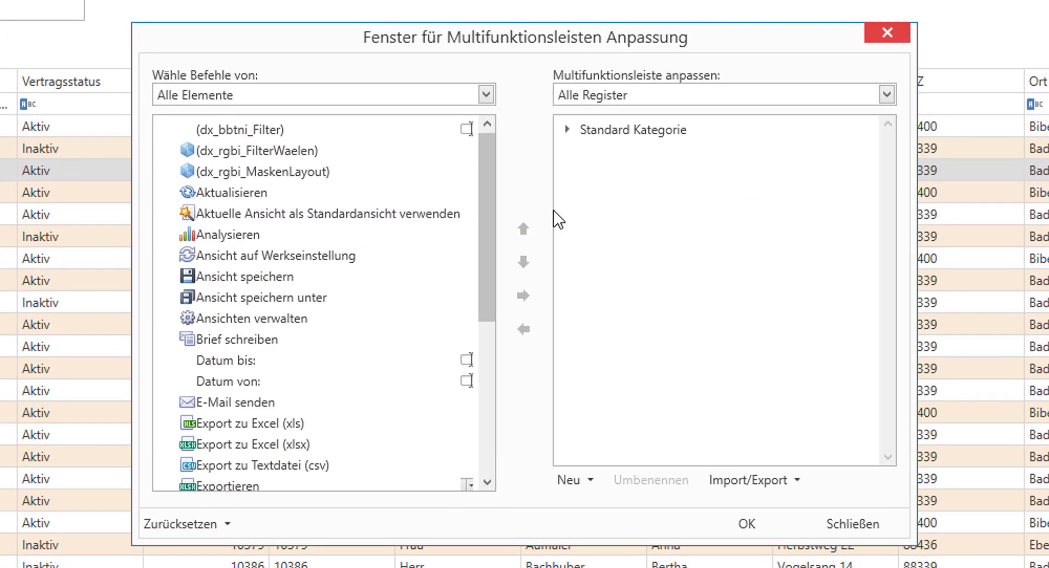
left_click(601, 132)
left_click(568, 130)
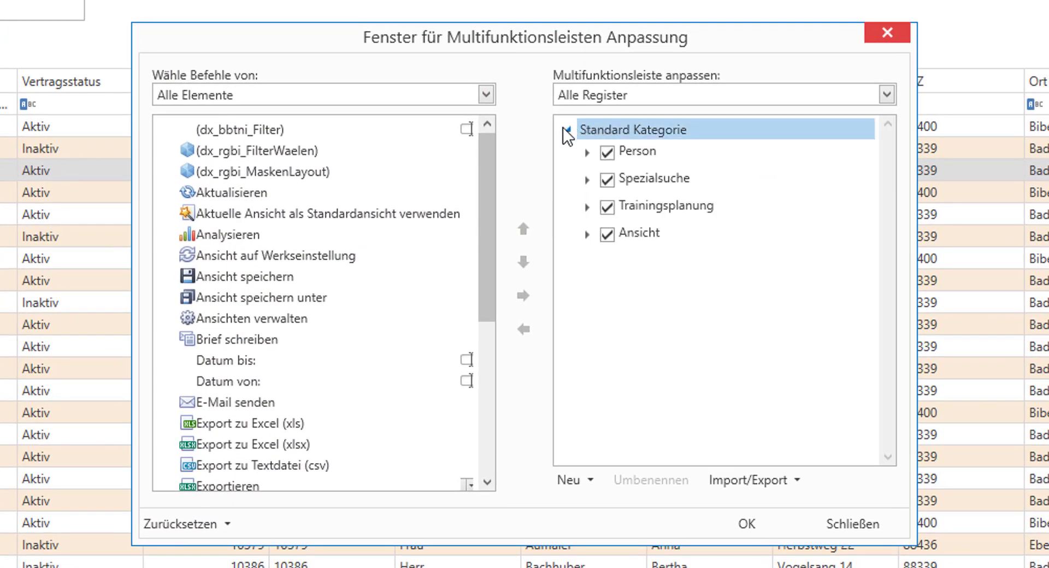
left_click(588, 154)
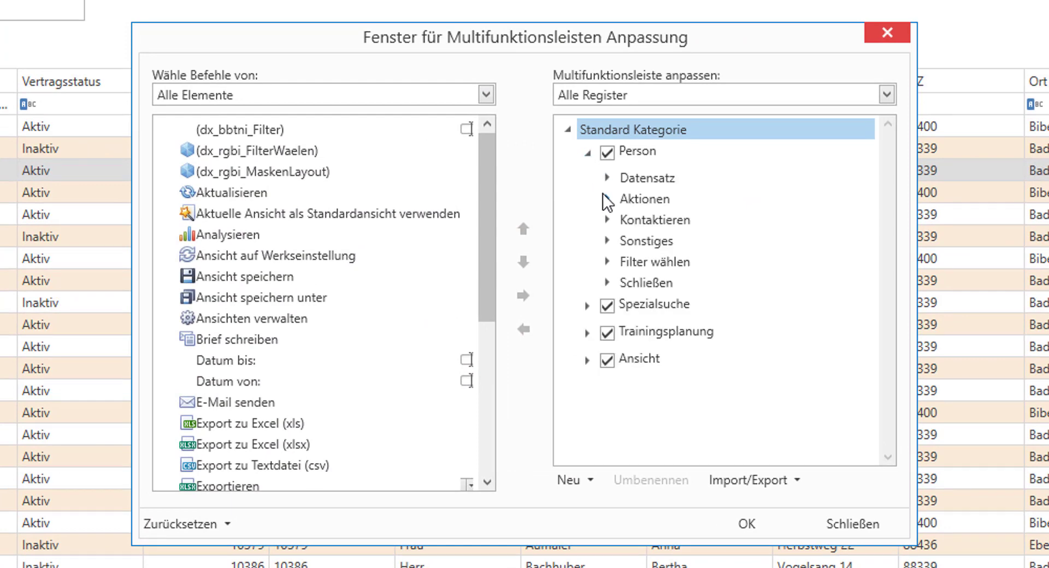
left_click(606, 219)
left_click(656, 221)
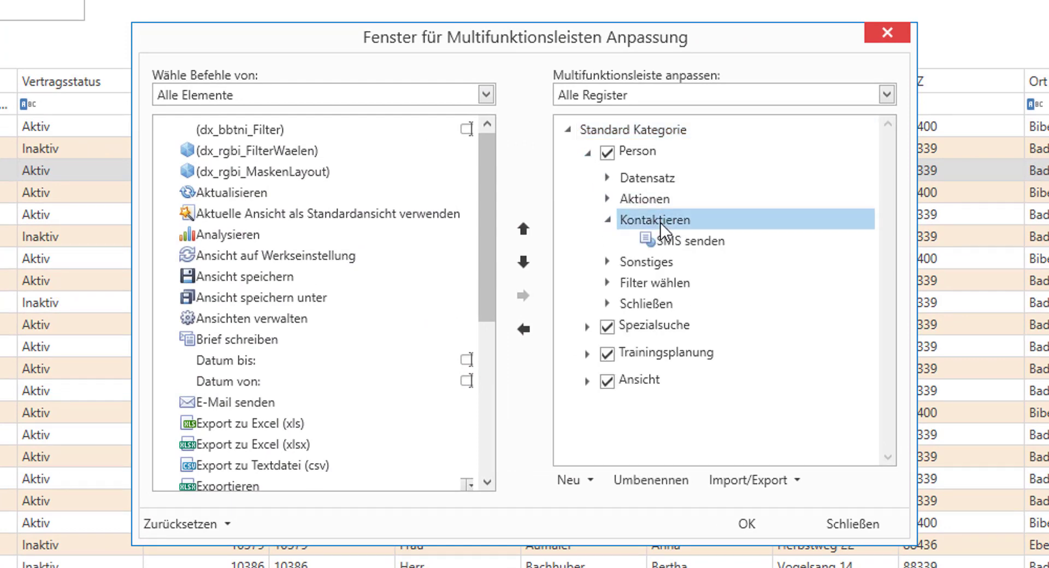
left_click_drag(487, 279, 490, 226)
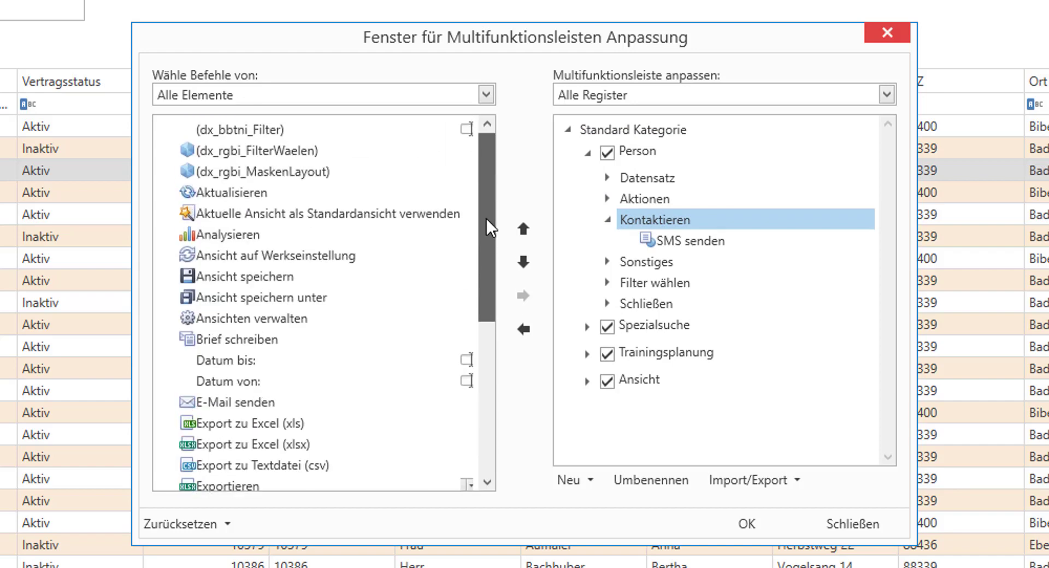
left_click(288, 342)
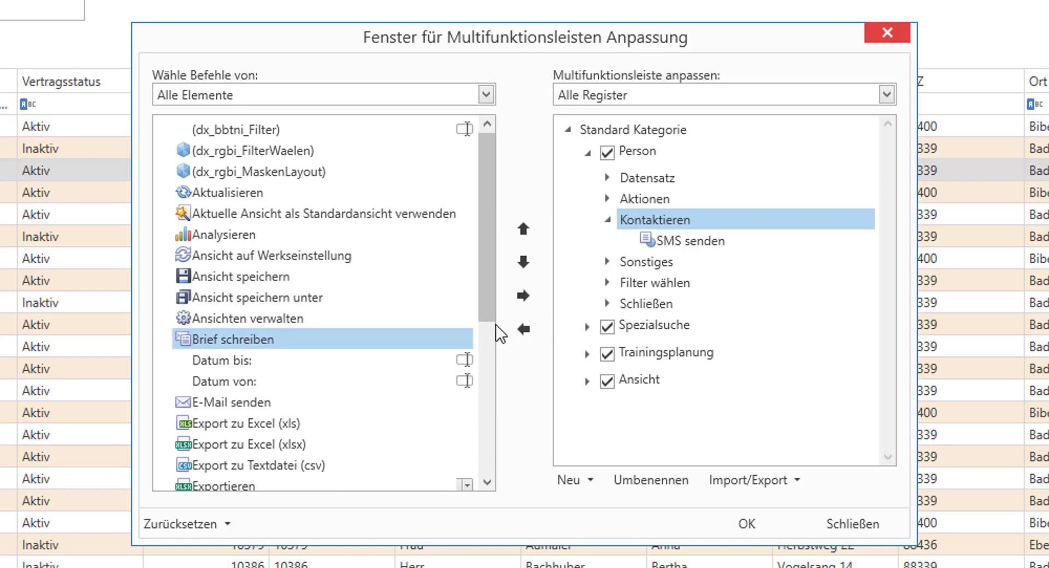
left_click(523, 298)
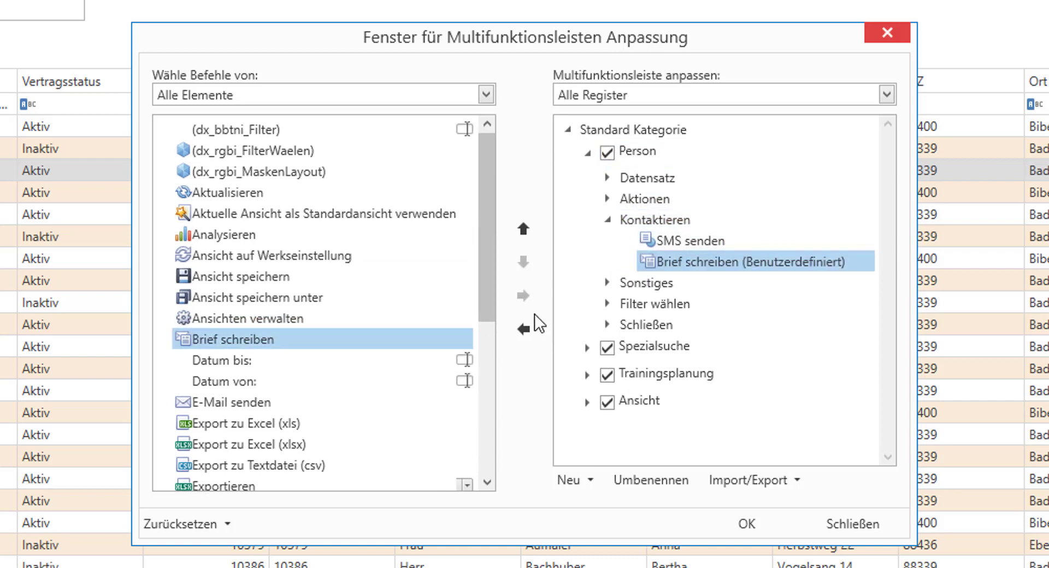
- Add the E-Mail senden command to the Kontaktieren group
left_click_drag(488, 286, 485, 291)
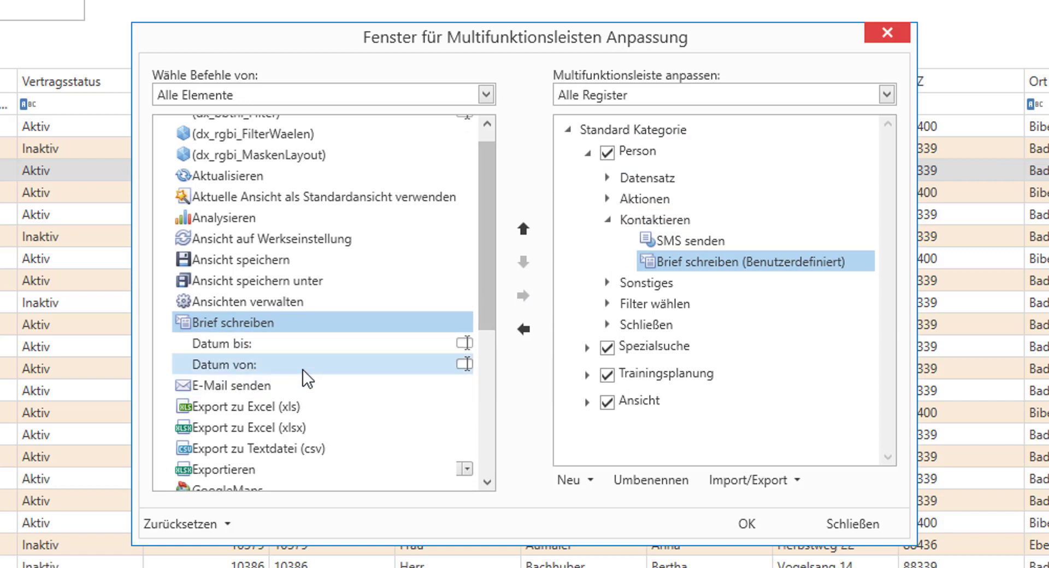
left_click(307, 389)
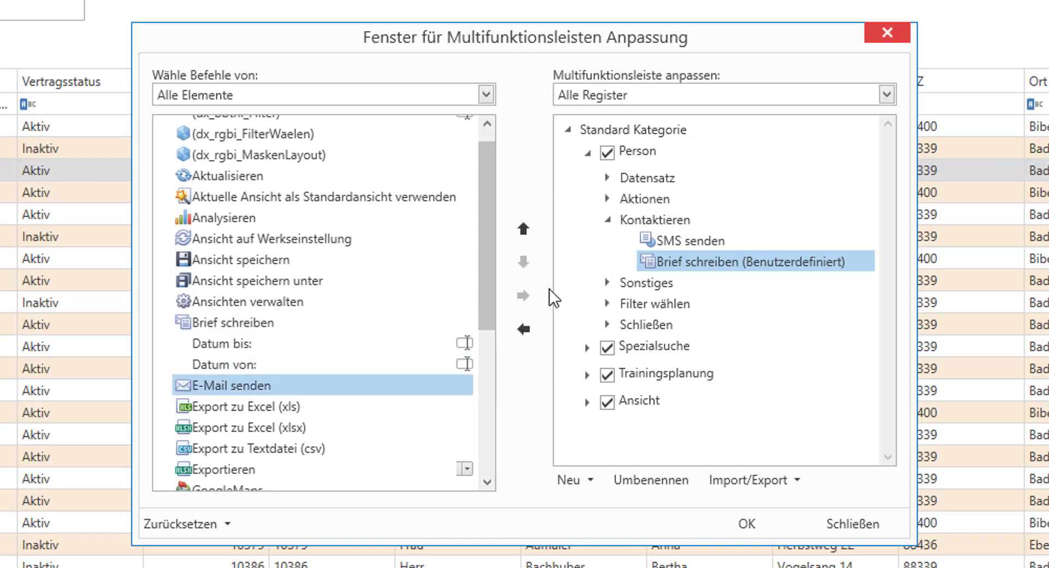
left_click(653, 221)
left_click(532, 298)
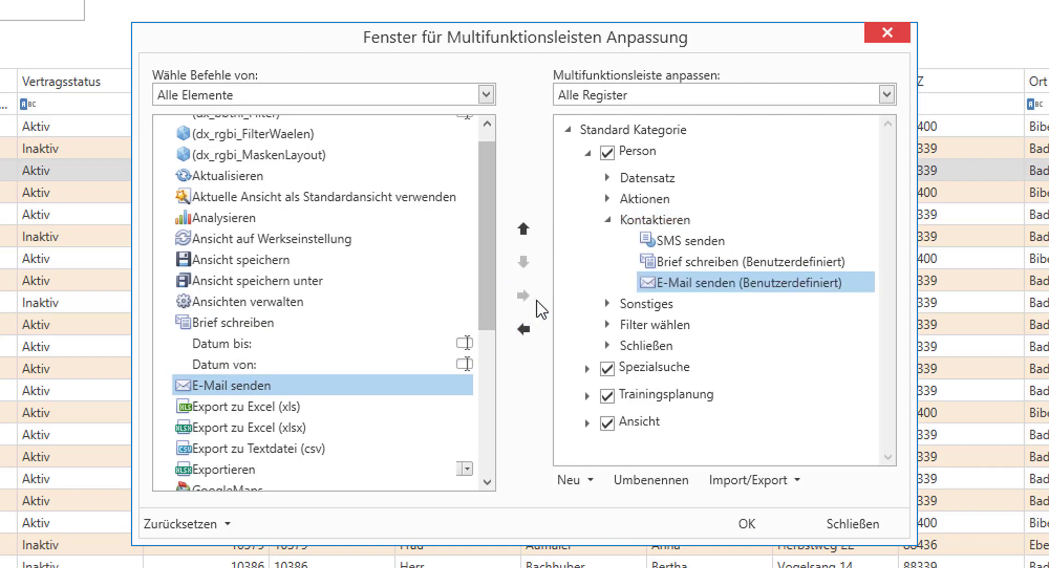
- Reorder E-Mail senden between SMS senden and Brief schreiben in the Kontaktieren group and apply the ribbon customization
left_click(704, 263)
left_click(705, 282)
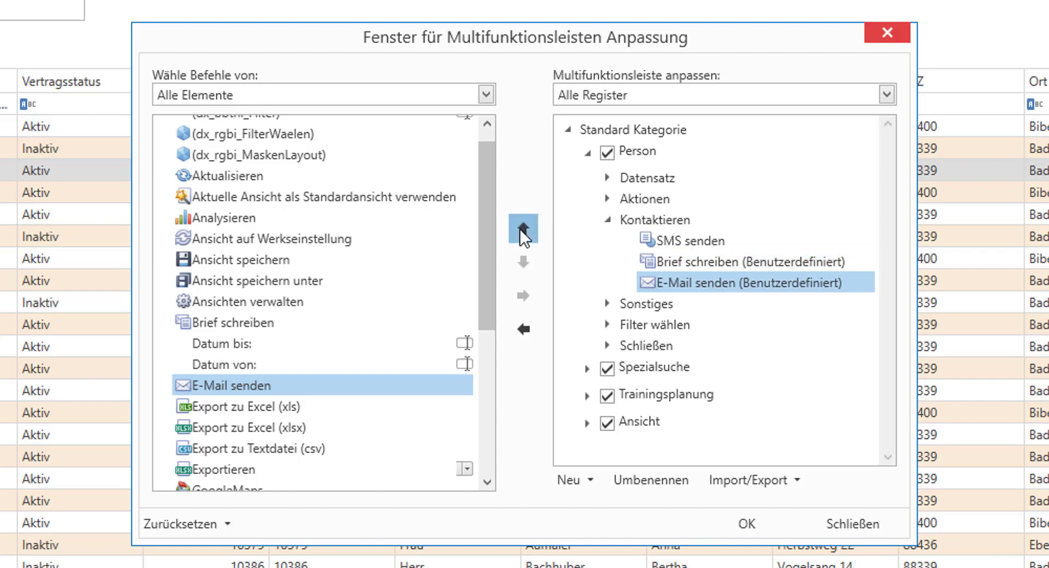
left_click(521, 228)
left_click(521, 228)
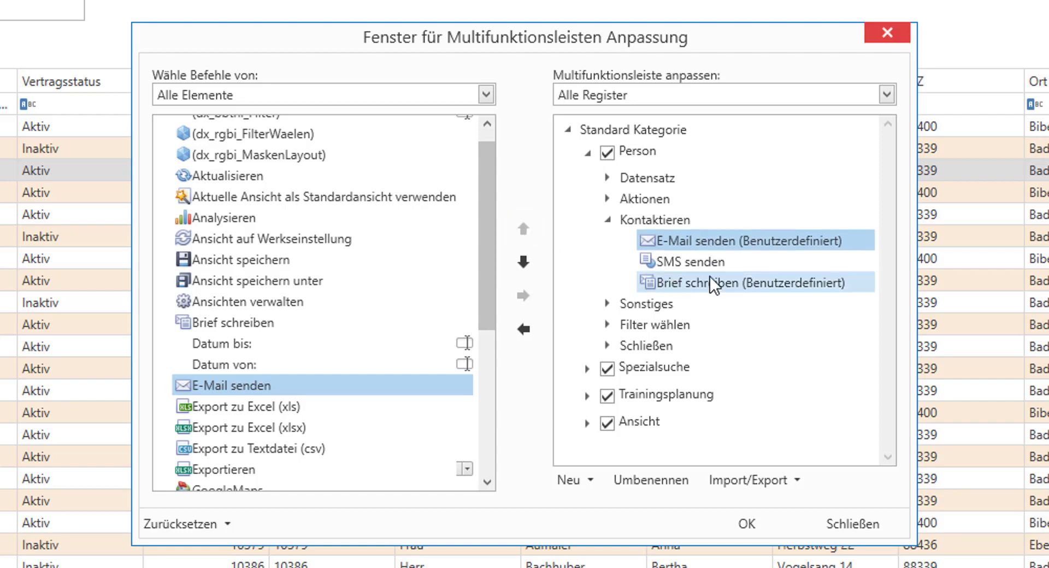
left_click(523, 264)
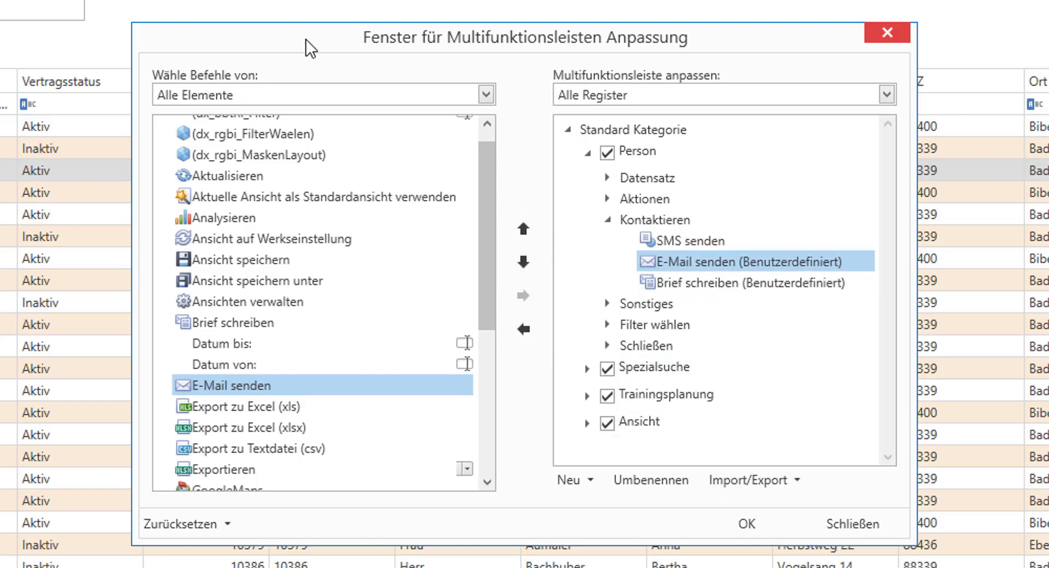
left_click_drag(311, 43, 212, 21)
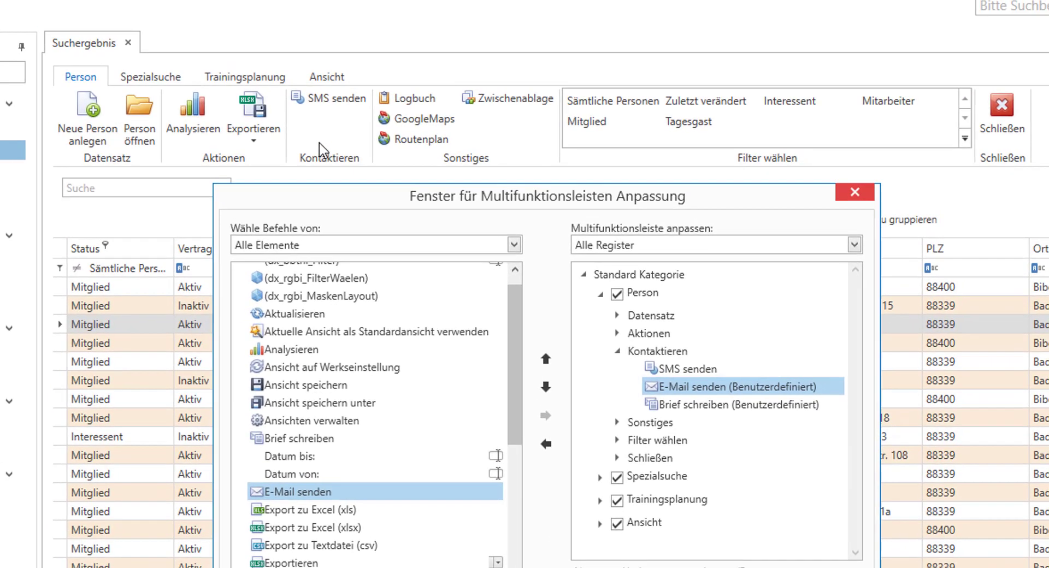
key("Return")
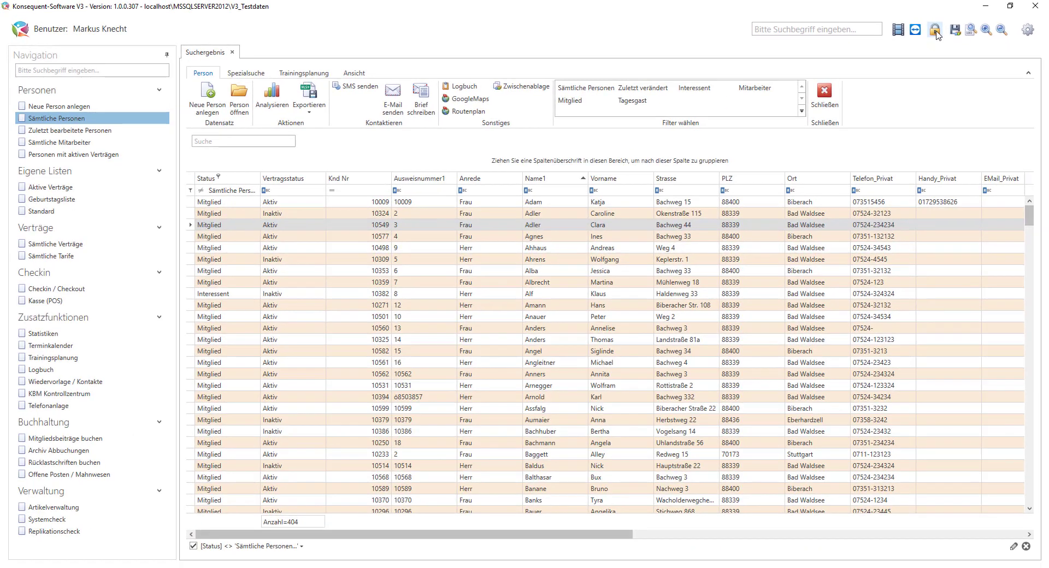
- Enlarge the interface scaling several times and reset it to the default value
left_click(990, 30)
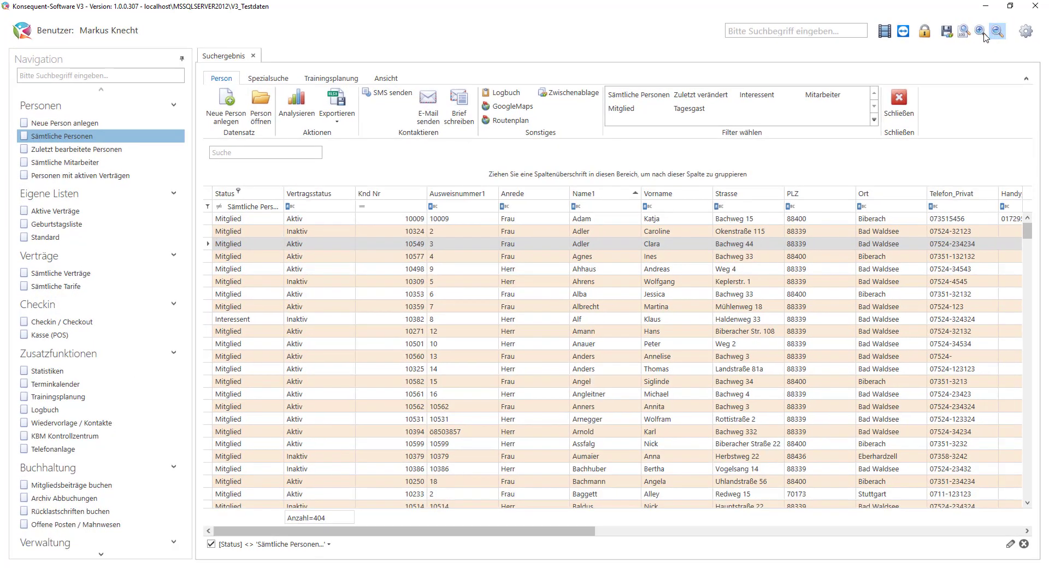
left_click(985, 34)
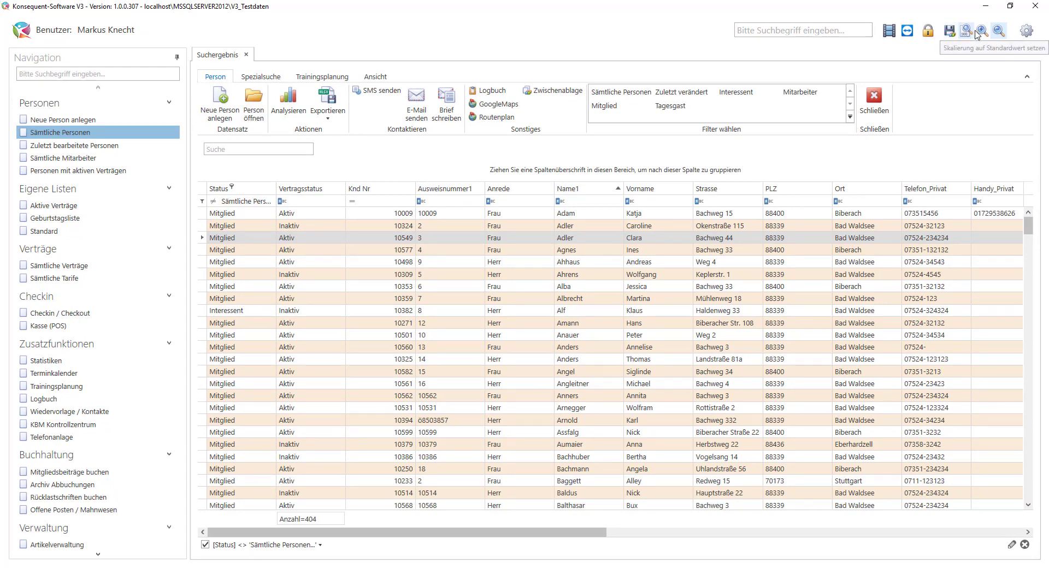
left_click(980, 33)
left_click(977, 34)
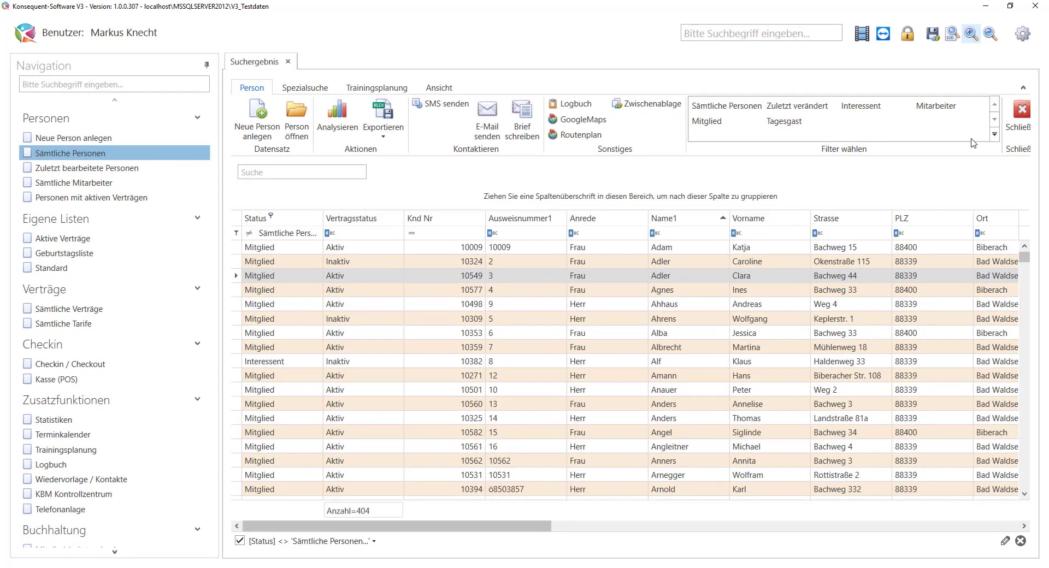
left_click(952, 35)
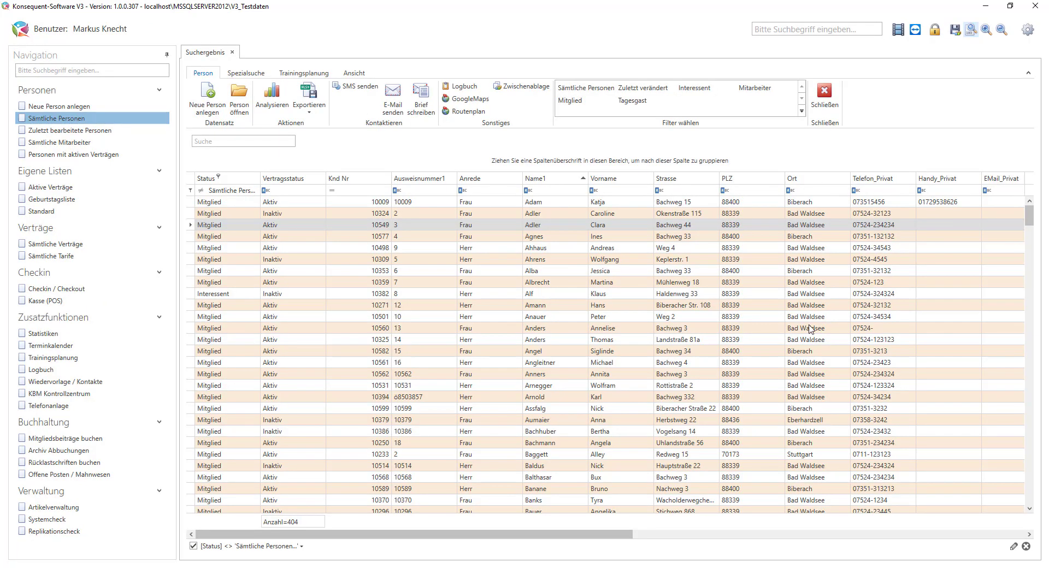
- Open the program settings and view the Datenbank page, the Mandantendaten page and its Einstellungen SEPA section
left_click(1028, 31)
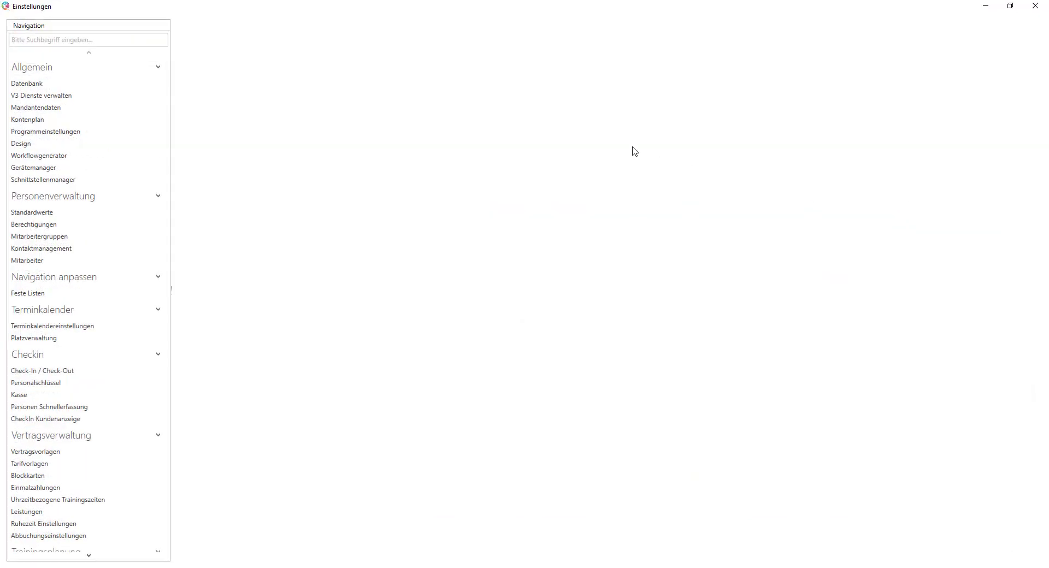
left_click(66, 87)
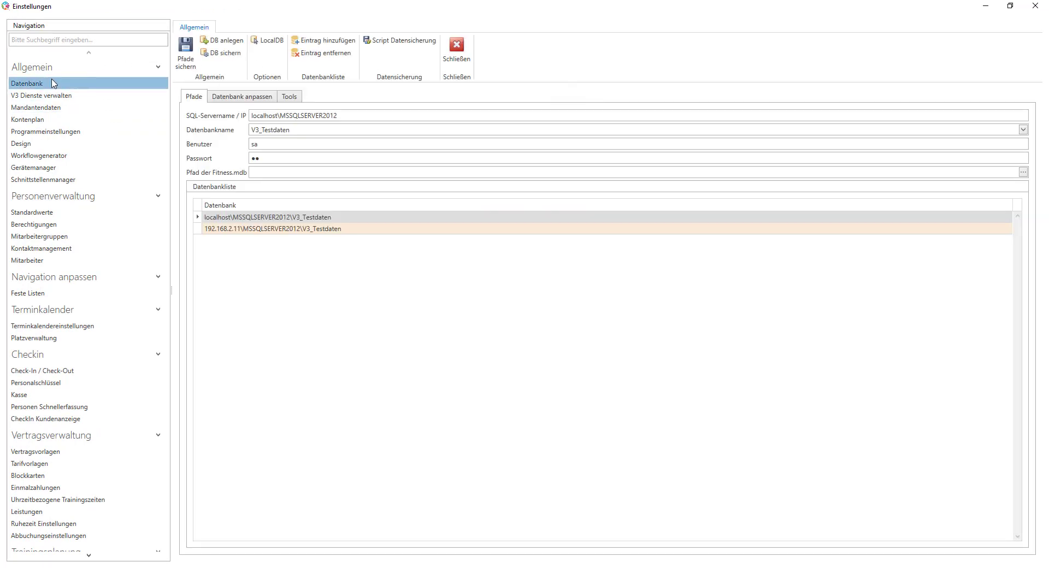
left_click(43, 108)
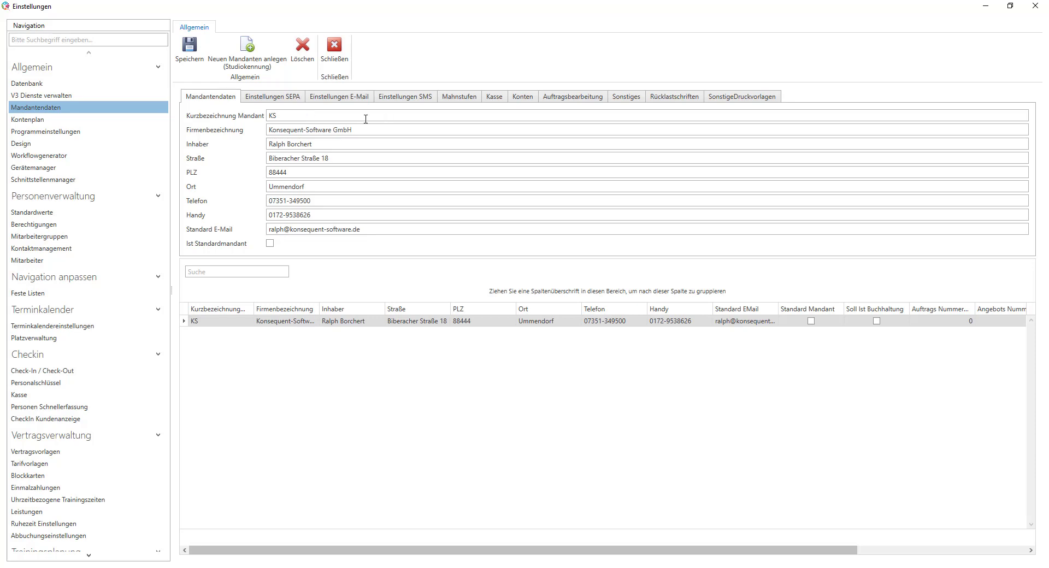
left_click(280, 98)
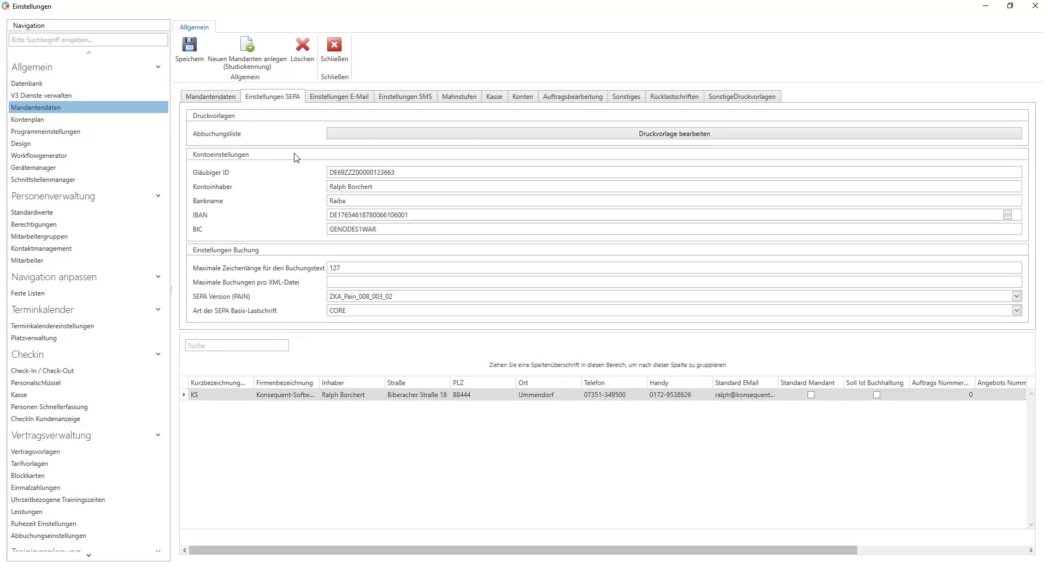
- View the Konten, Einstellungen SMS and Mahnstufen sections of the Mandantendaten settings
left_click(528, 98)
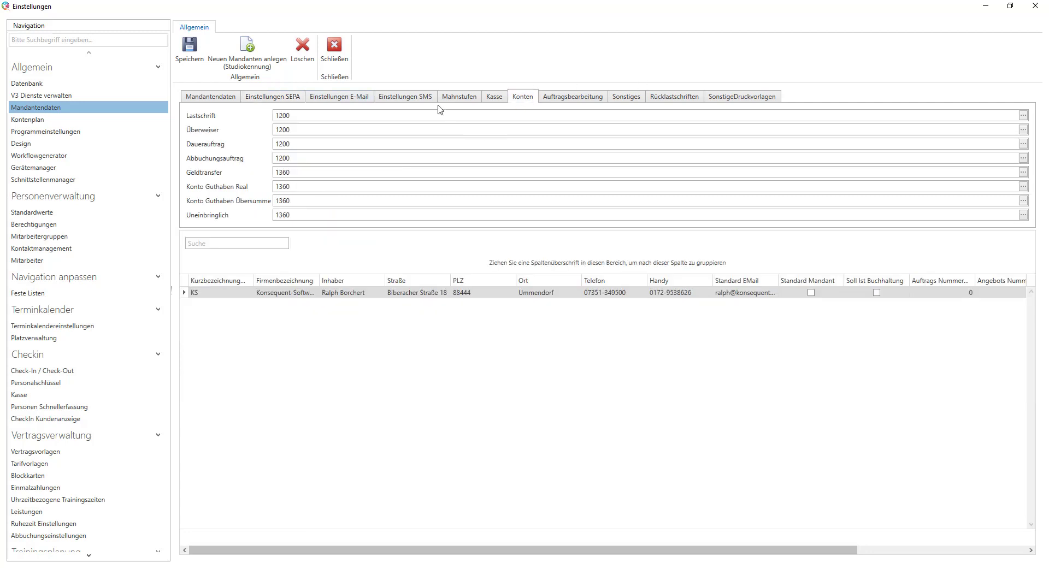
left_click(422, 100)
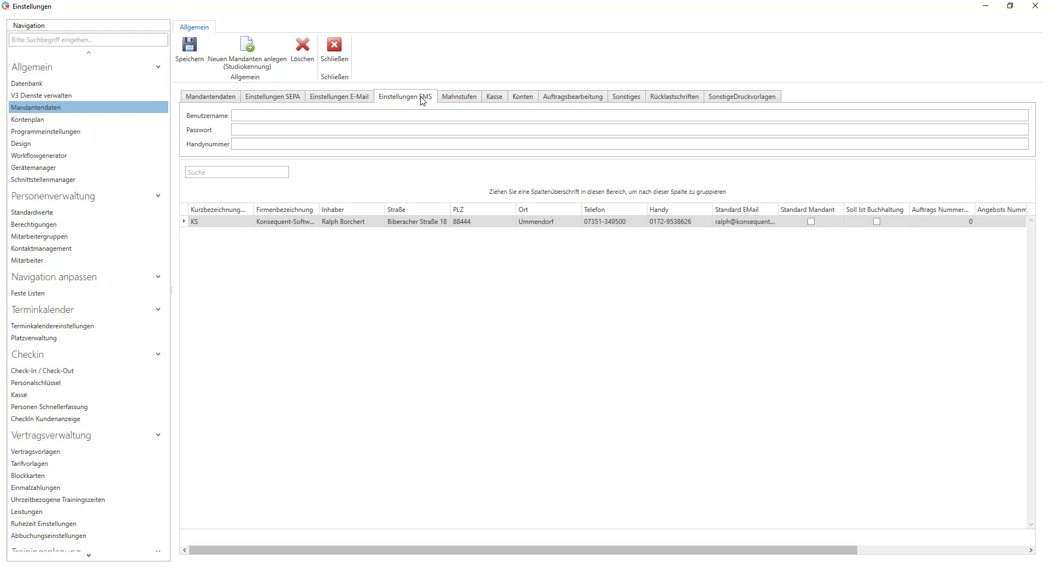
left_click(455, 101)
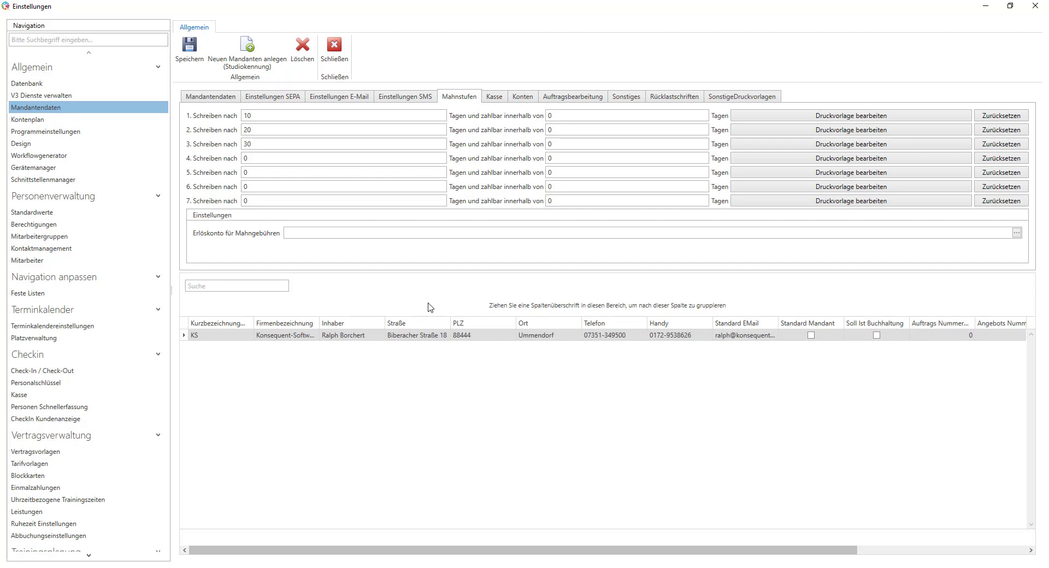
- View the Schnittstellenmanager settings and the list of interfaces that can be added, without adding one
left_click(42, 181)
left_click(229, 65)
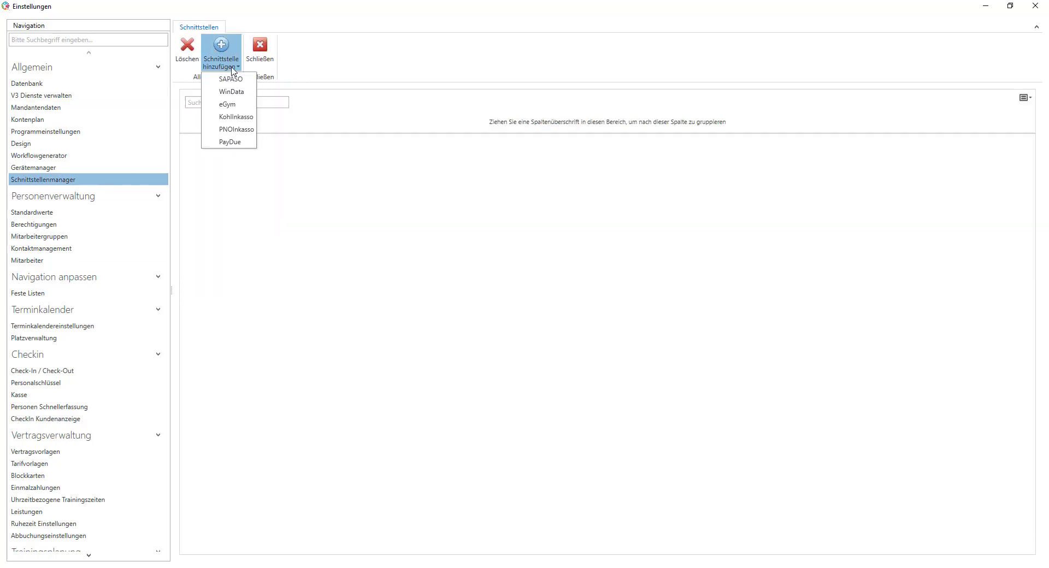
left_click(432, 55)
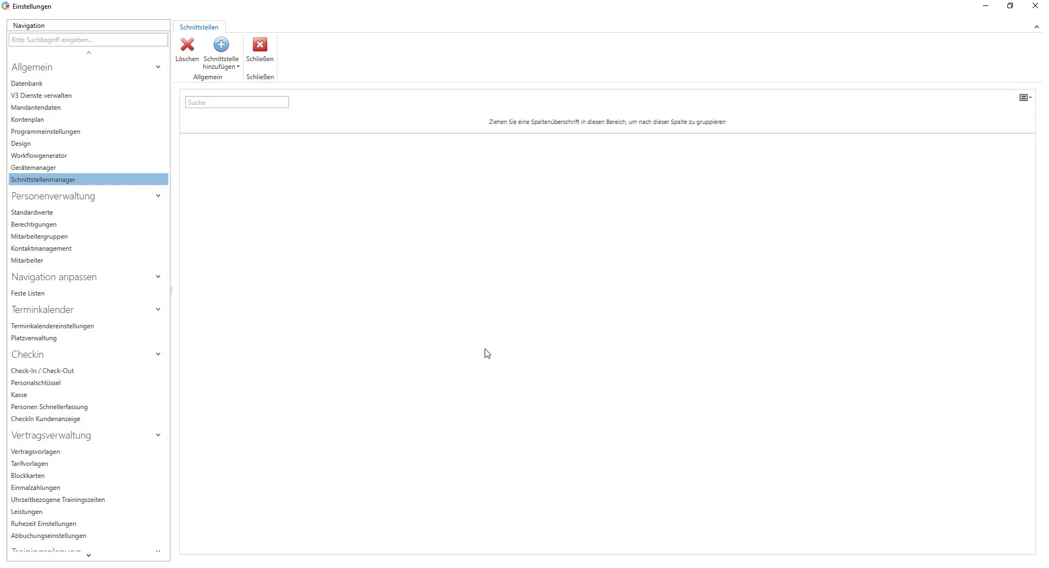
- Close the program settings and select a male member's row with the surname starting with A in the Sämtliche Personen list
left_click(260, 46)
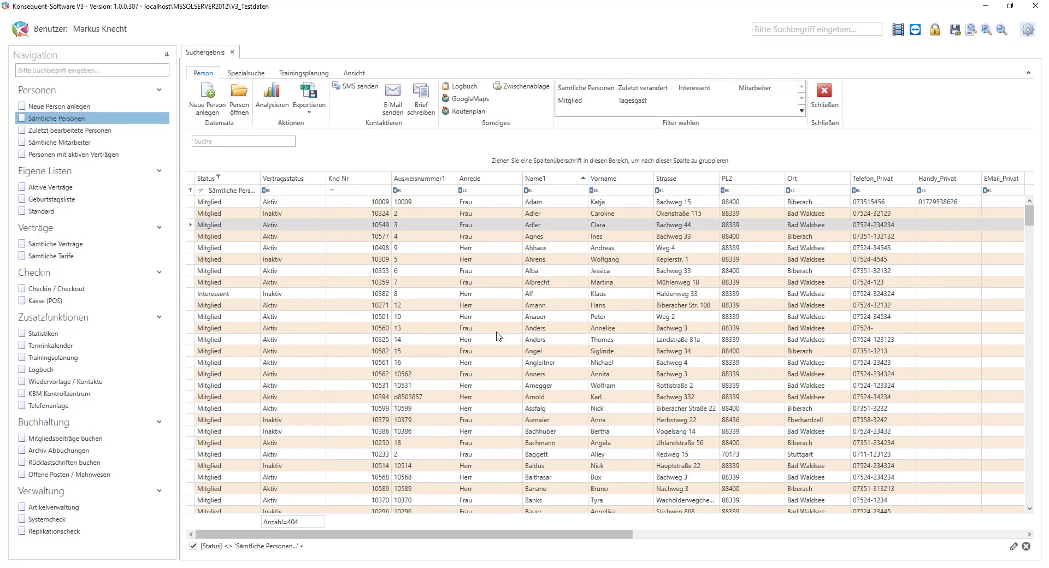
left_click(487, 319)
left_click(481, 341)
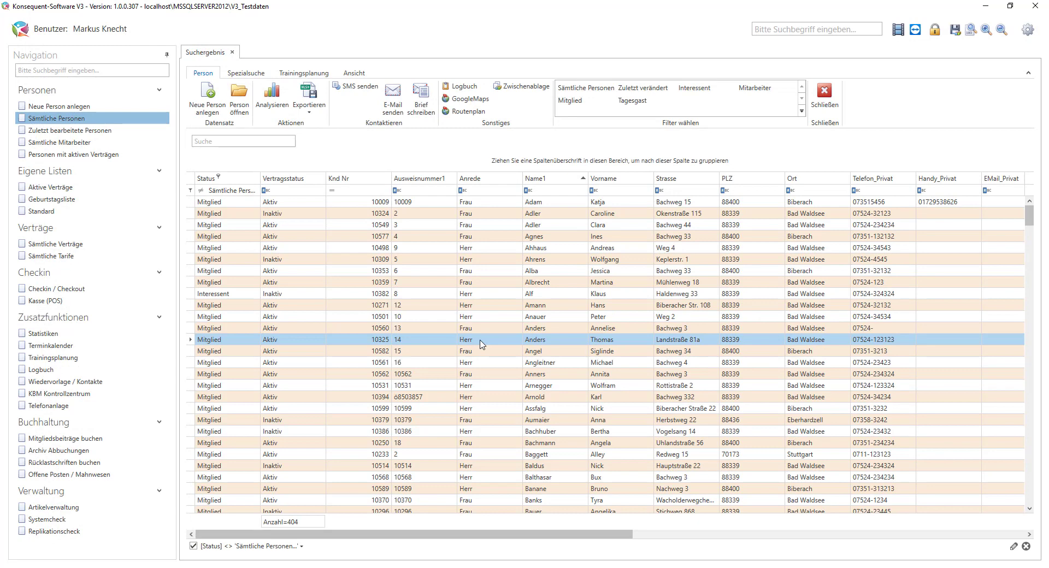